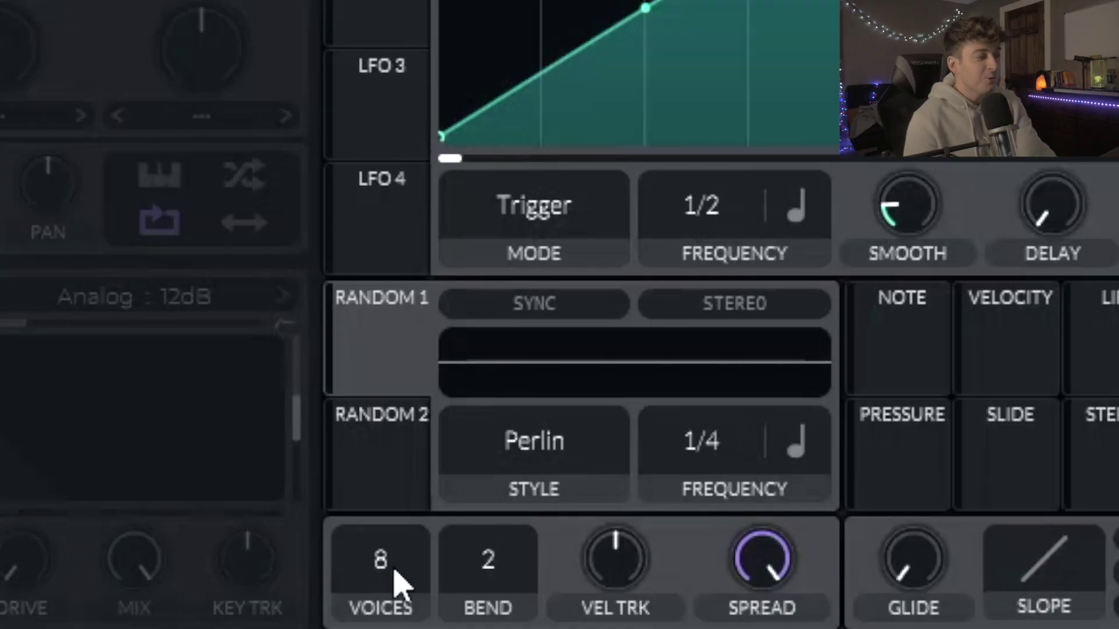
Limit the synth to 1 voice so it plays monophonically.
{"action": "left_click_drag", "start_coordinate": [396, 586], "coordinate": [396, 618]}
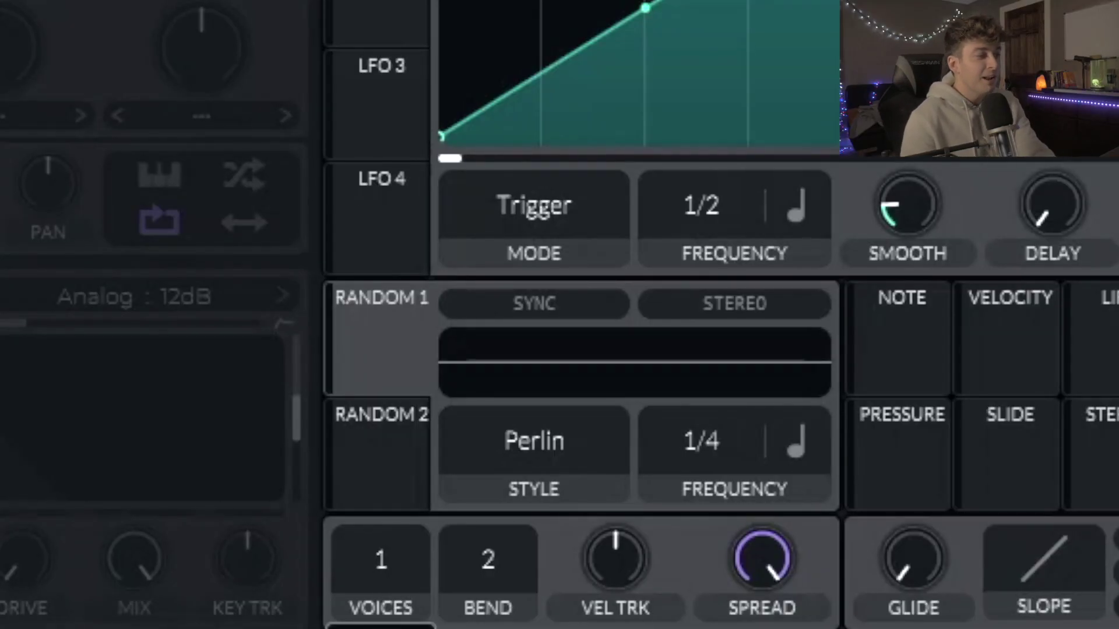
{"action": "left_click_drag", "start_coordinate": [421, 557], "coordinate": [423, 595]}
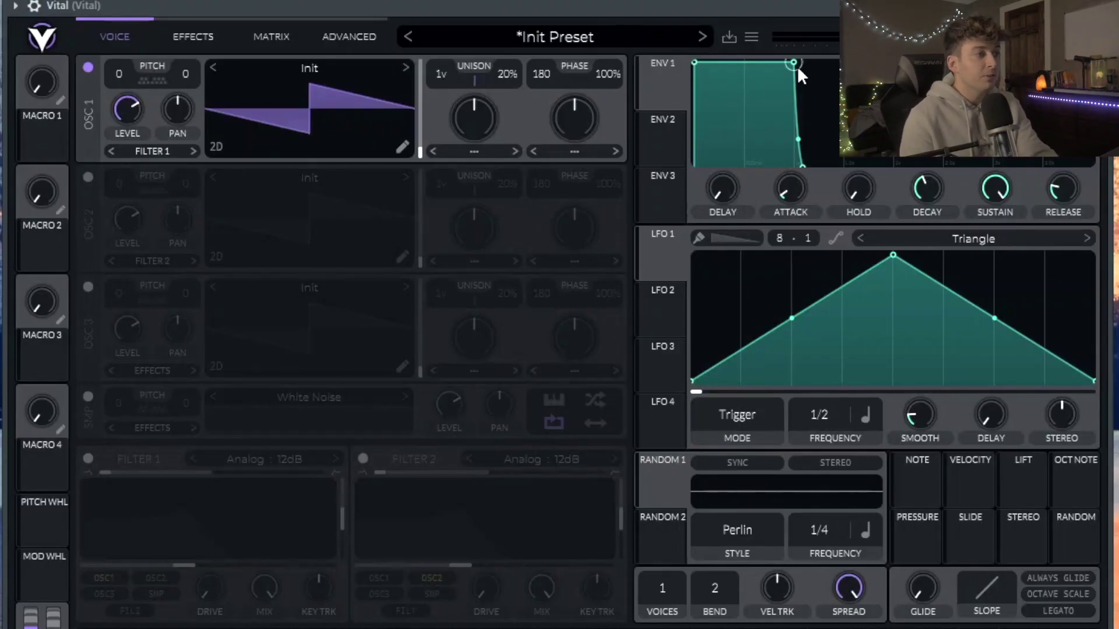
Shape Envelope 1 into a short pluck with sustain at zero, a shorter decay and an adjusted release.
{"action": "left_click_drag", "start_coordinate": [796, 61], "coordinate": [764, 184]}
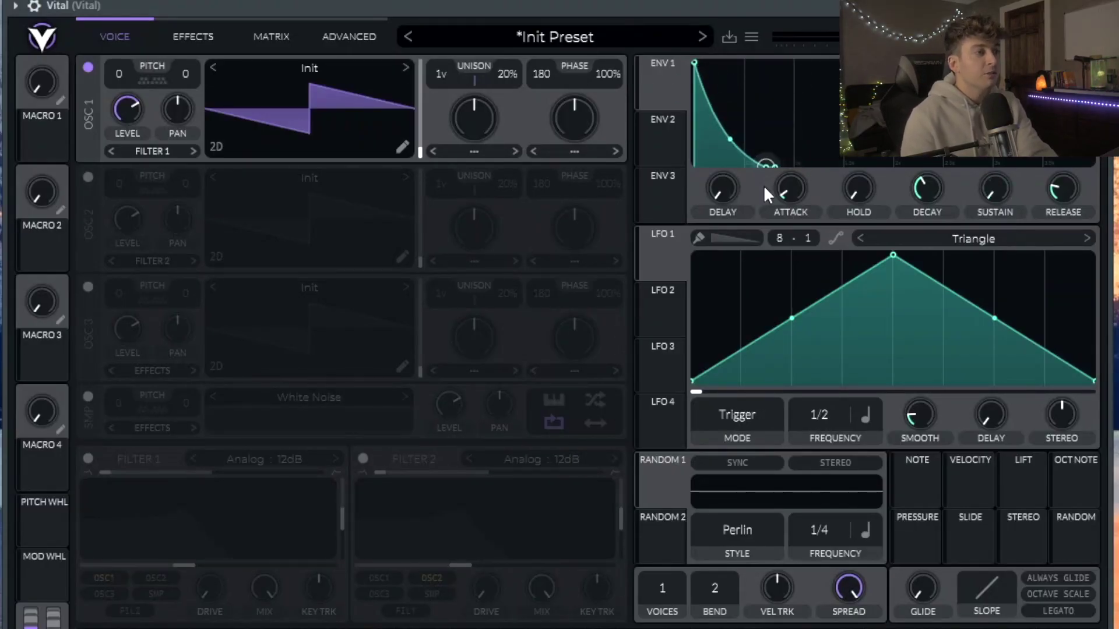
{"action": "left_click_drag", "start_coordinate": [1062, 195], "coordinate": [1064, 208]}
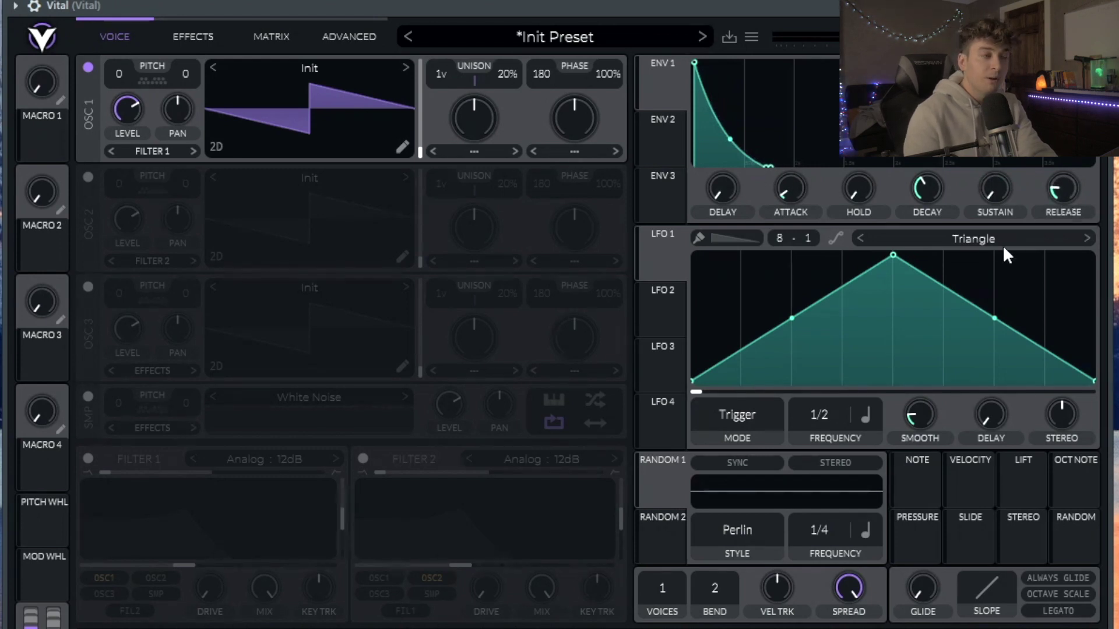
{"action": "left_click_drag", "start_coordinate": [932, 188], "coordinate": [925, 195]}
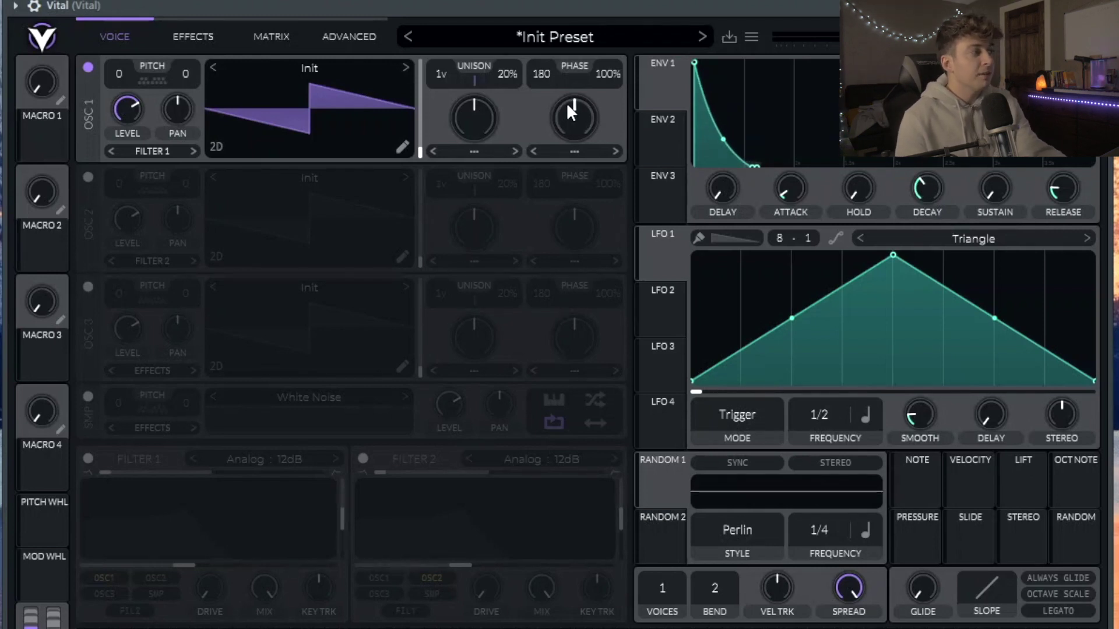
Enable the Filter effect and set its mode to Ladder 24dB.
{"action": "left_click", "coordinate": [208, 35]}
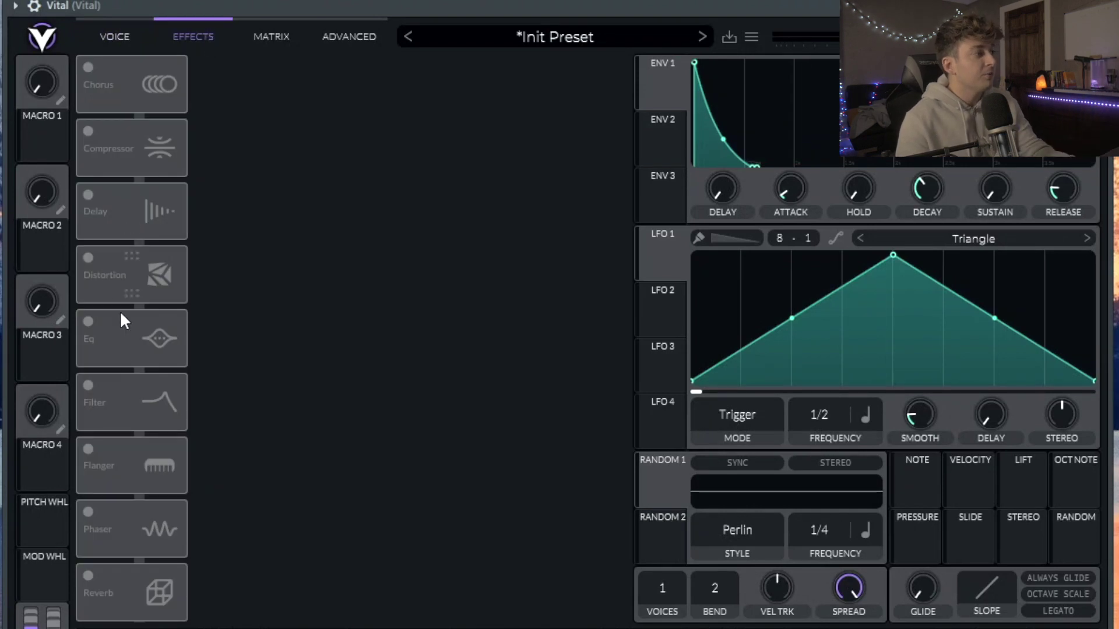
{"action": "left_click", "coordinate": [89, 386]}
{"action": "left_click", "coordinate": [331, 93]}
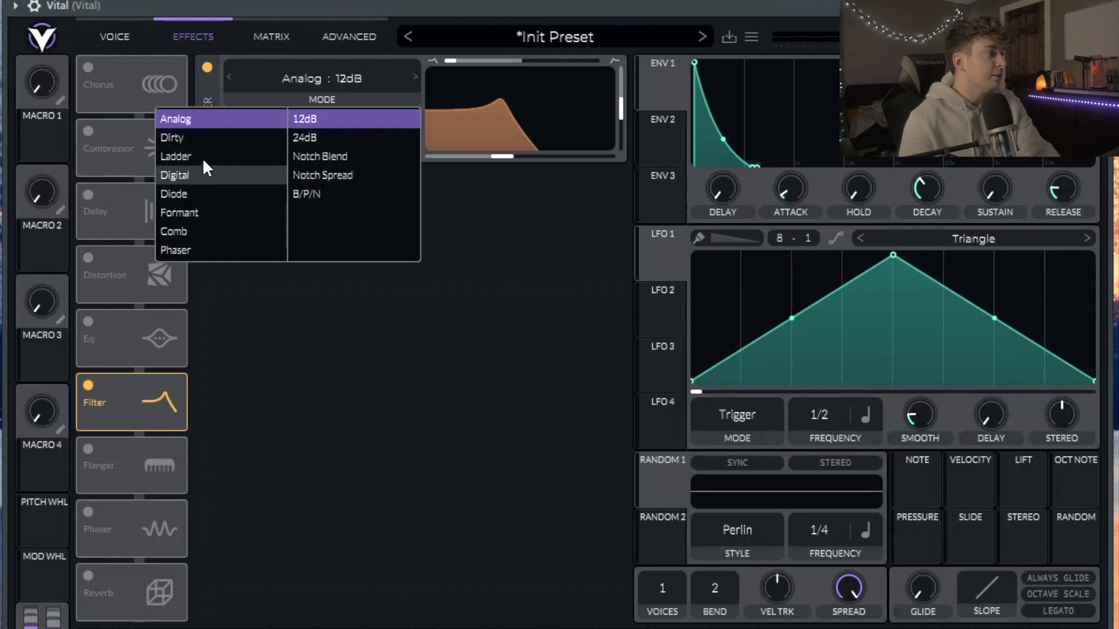
{"action": "left_click", "coordinate": [204, 158]}
{"action": "left_click", "coordinate": [470, 284]}
{"action": "left_click", "coordinate": [415, 76]}
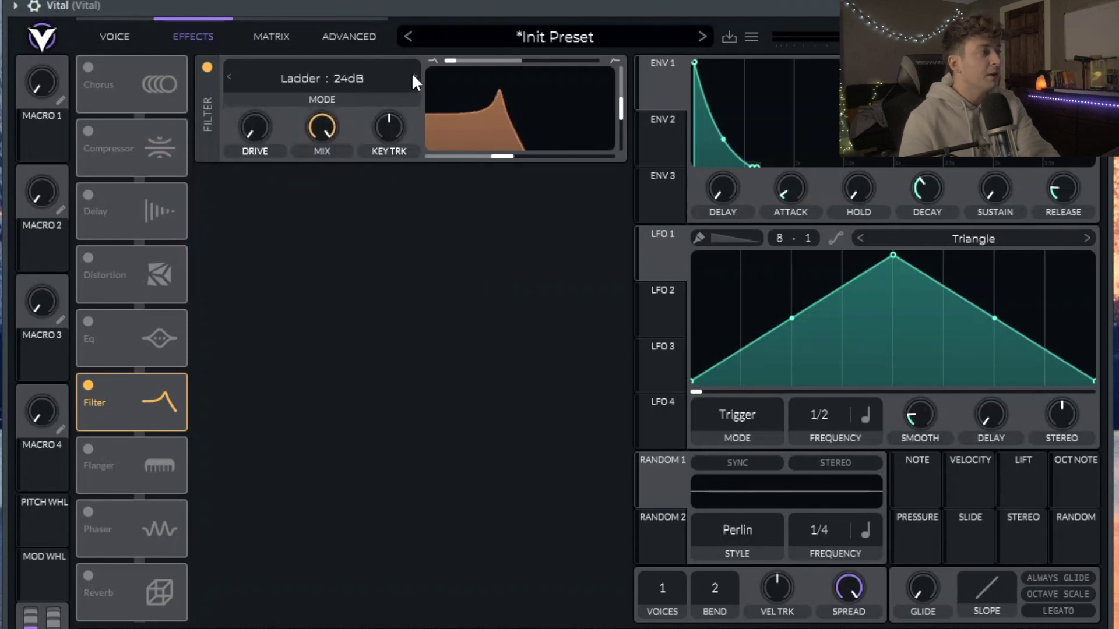
Lower the Filter effect's resonance and cutoff to minimum, and modulate its cutoff with Envelope 1.
{"action": "left_click_drag", "start_coordinate": [621, 106], "coordinate": [621, 149]}
{"action": "left_click_drag", "start_coordinate": [507, 156], "coordinate": [379, 159]}
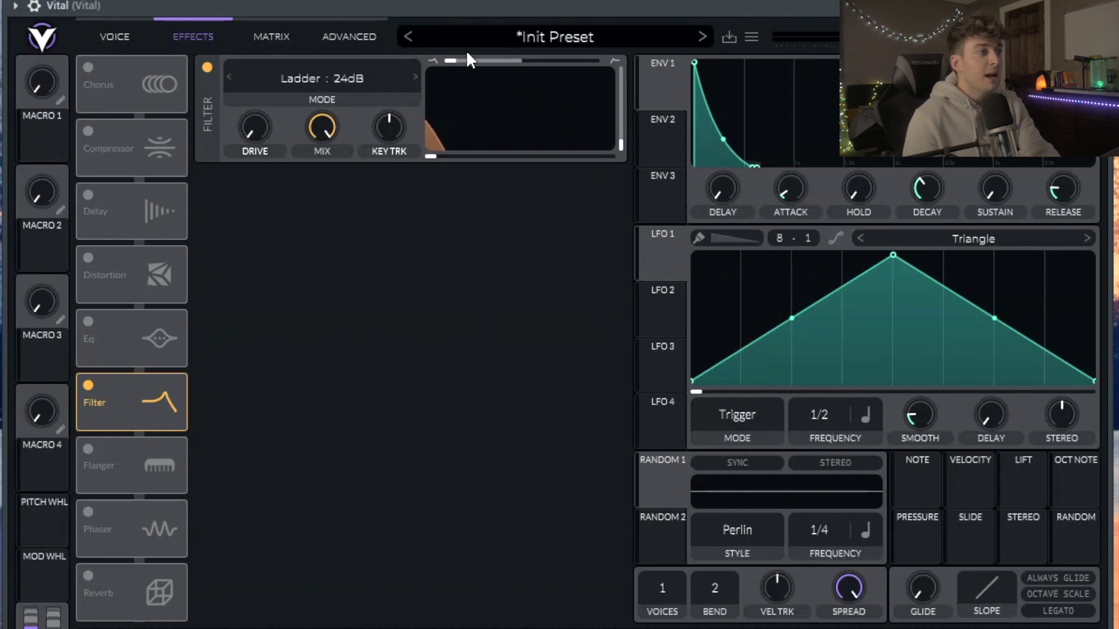
{"action": "left_click_drag", "start_coordinate": [566, 107], "coordinate": [443, 157]}
{"action": "left_click_drag", "start_coordinate": [518, 138], "coordinate": [518, 158]}
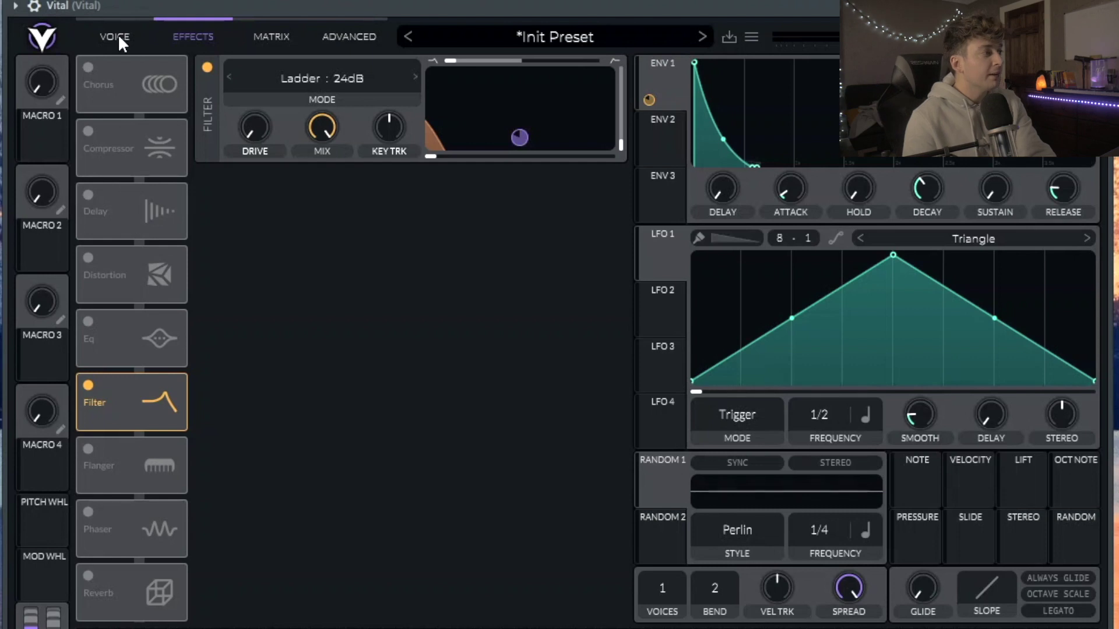
Load the Stabbed wavetable into oscillator 1 and move its wavetable frame to about the middle.
{"action": "left_click", "coordinate": [119, 41]}
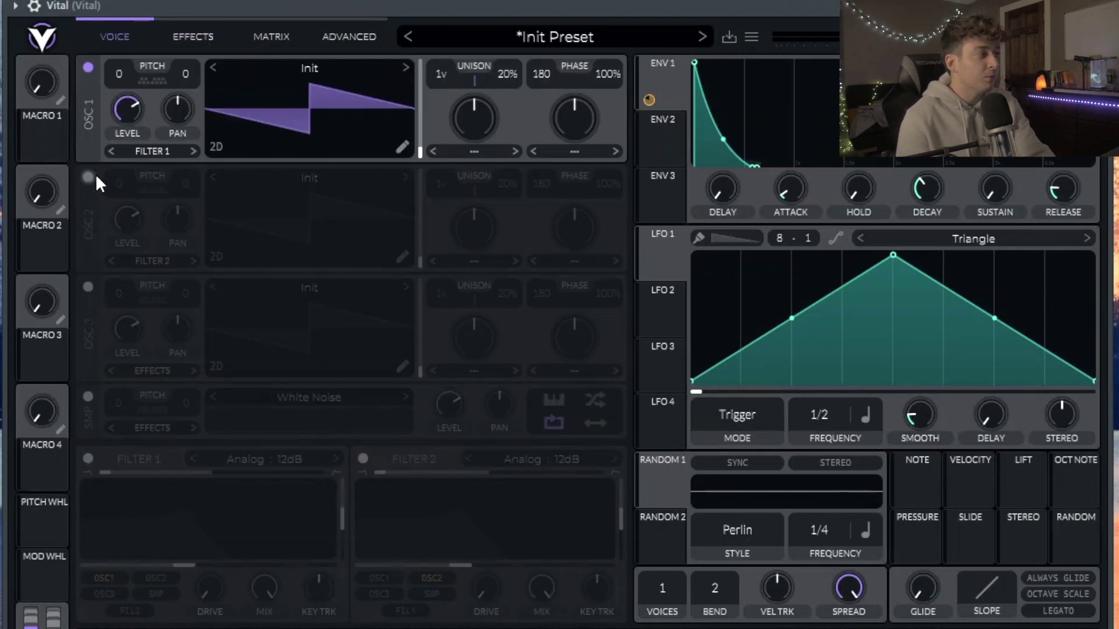
{"action": "left_click", "coordinate": [386, 68]}
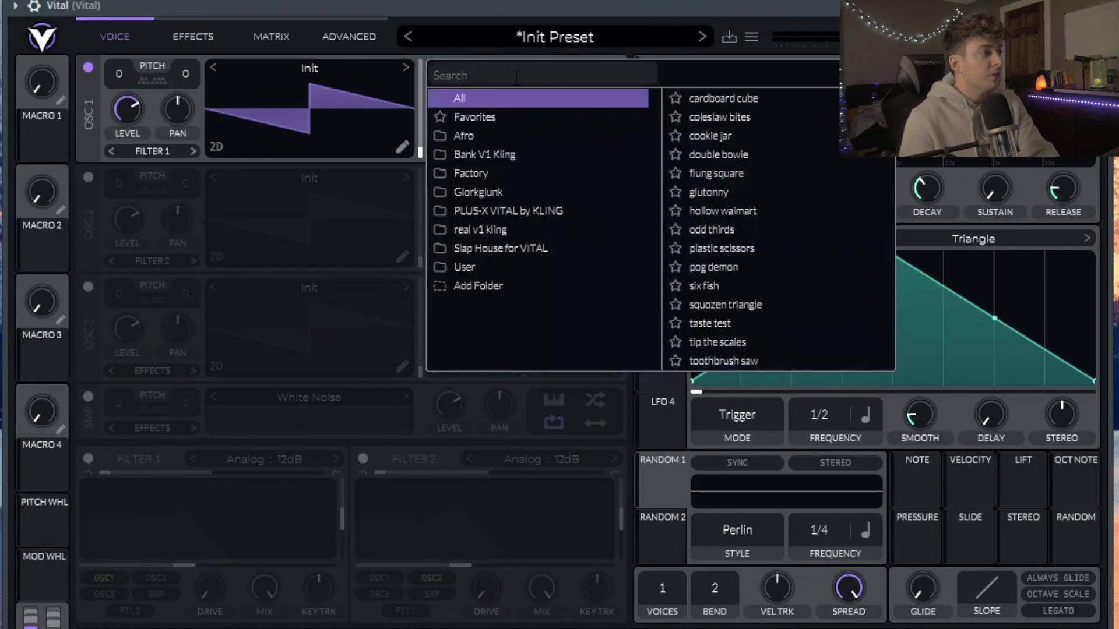
{"action": "type", "text": "stabb"}
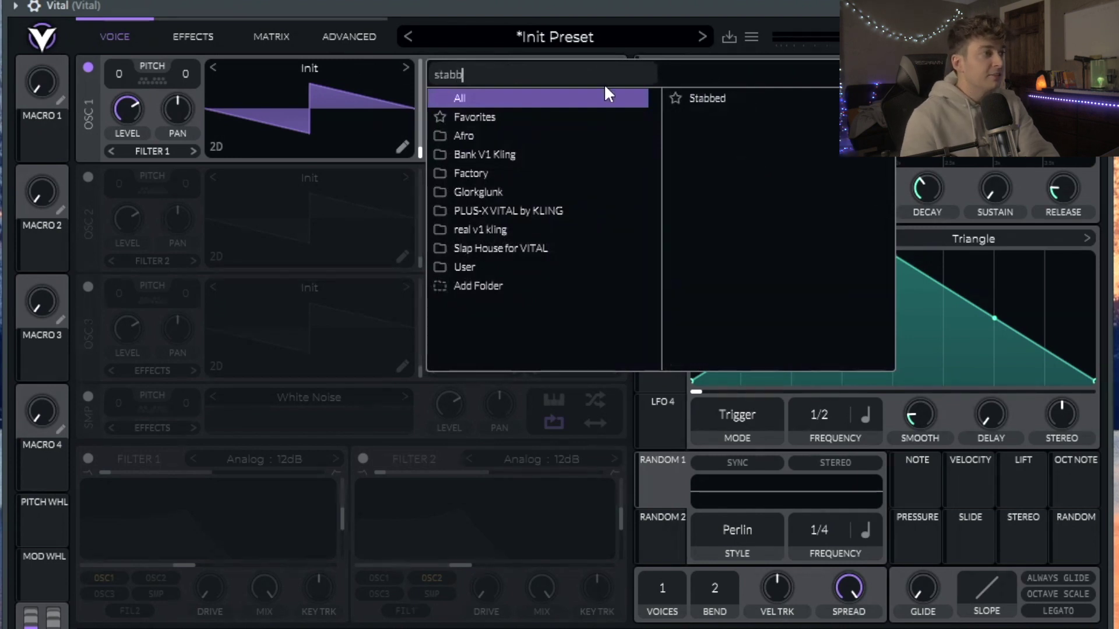
{"action": "left_click", "coordinate": [734, 96]}
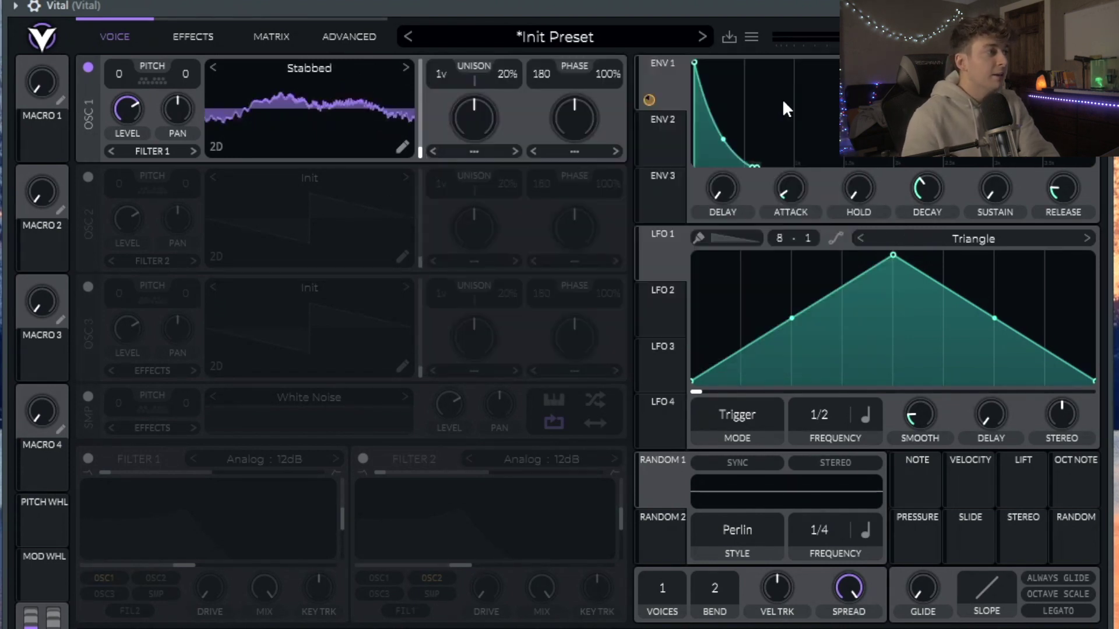
{"action": "left_click_drag", "start_coordinate": [421, 153], "coordinate": [427, 99]}
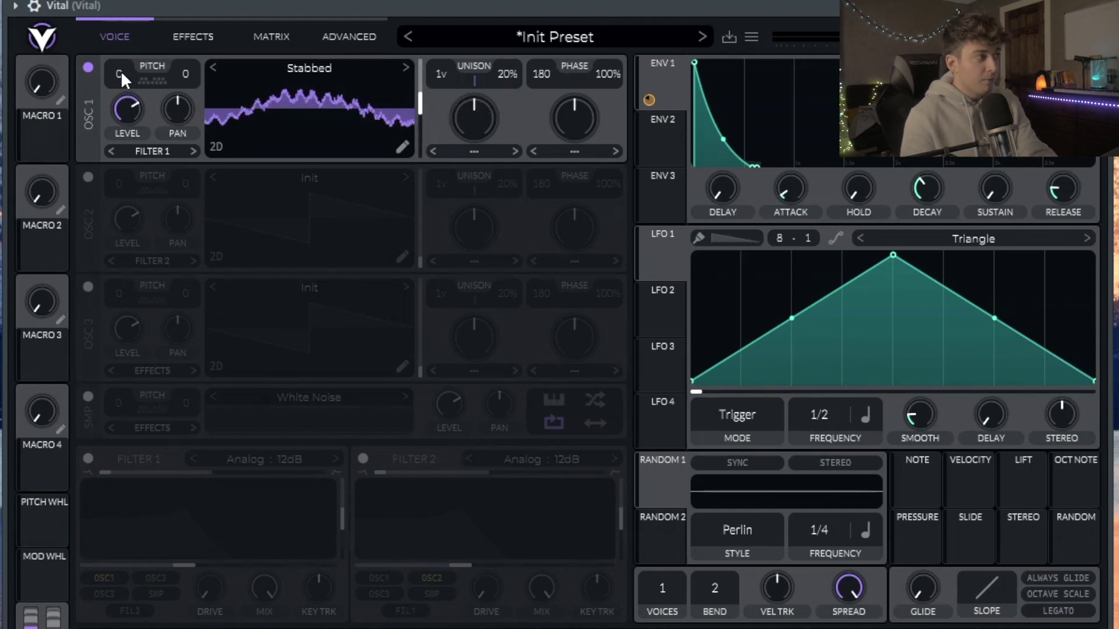
Transpose oscillator 1 to -12 semitones and set its unison to 5 voices with 6% detune.
{"action": "scroll", "coordinate": [121, 72], "scroll_direction": "down", "scroll_amount": 12}
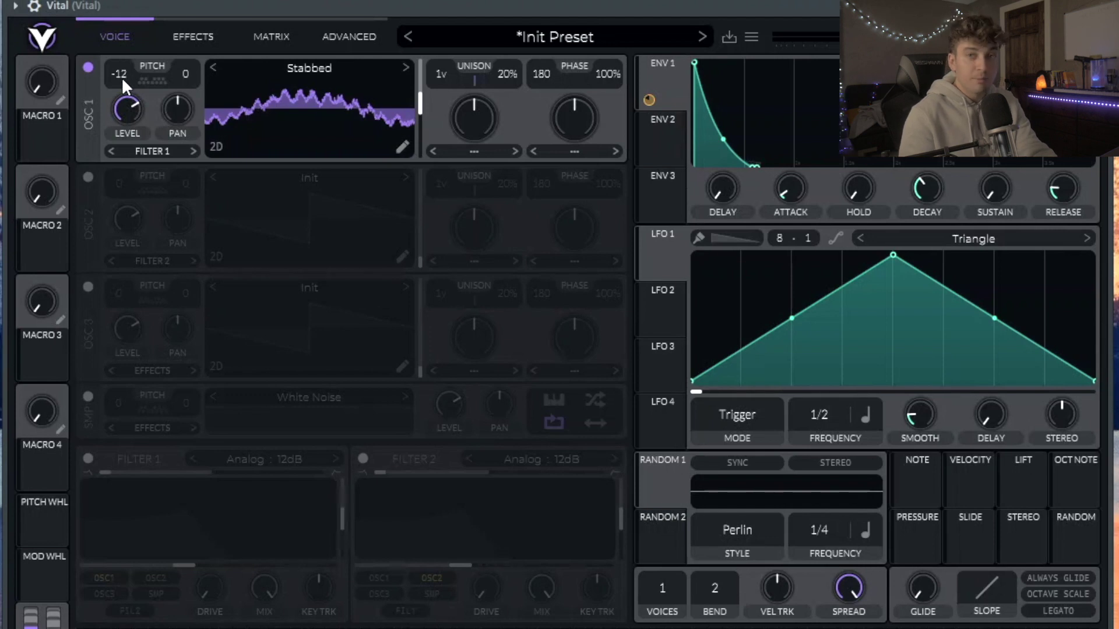
{"action": "double_click", "coordinate": [118, 74]}
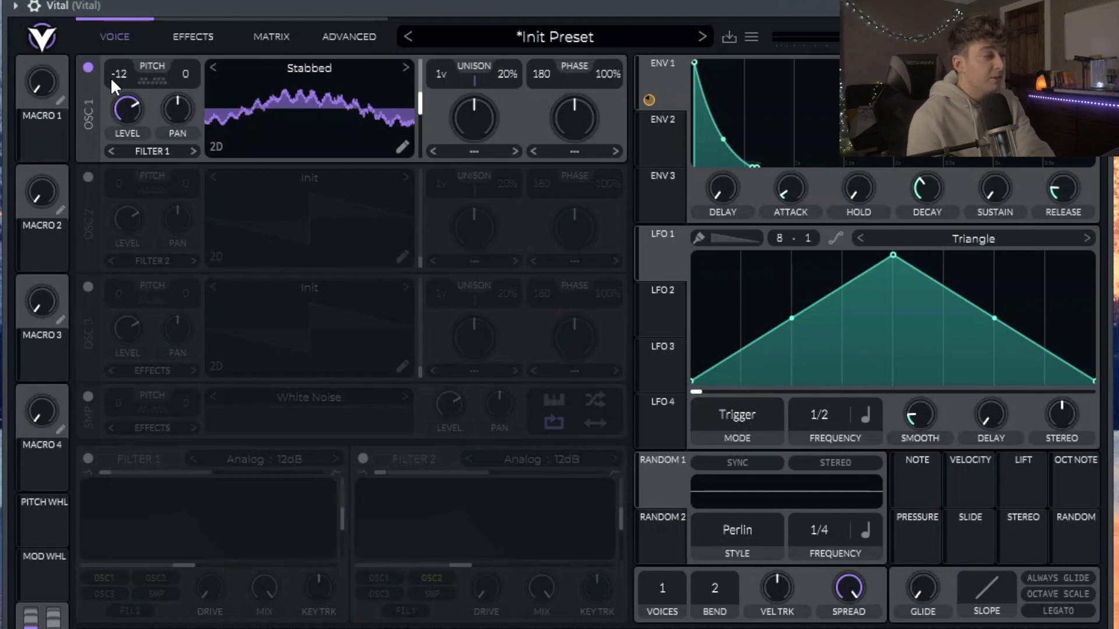
{"action": "key", "text": "space"}
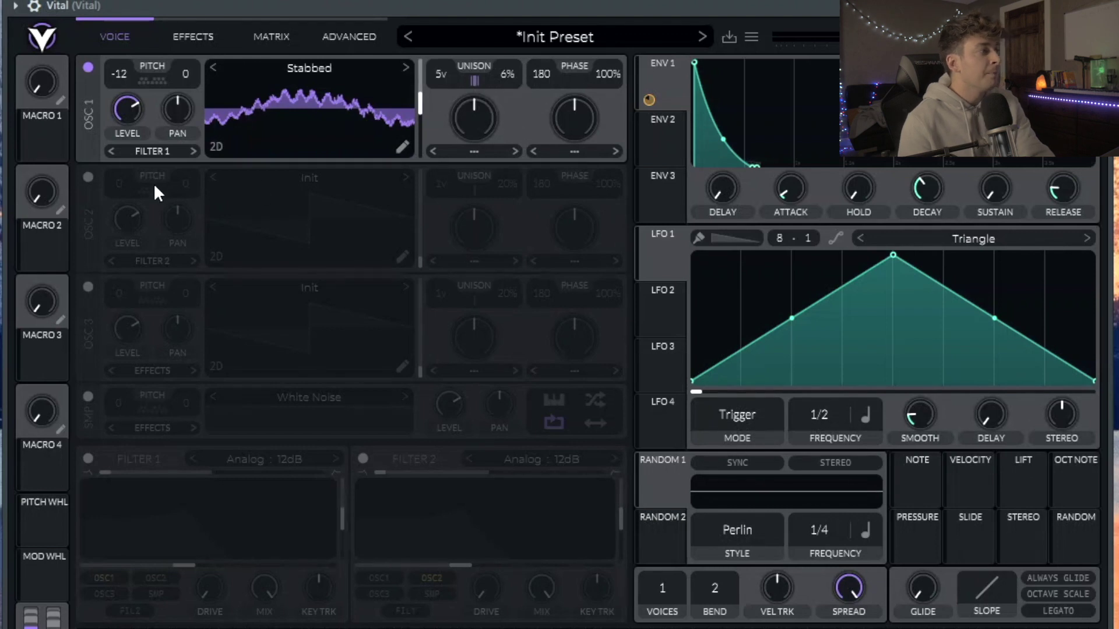
Enable oscillator 2, transposed to -12 semitones and routed to Filter 1.
{"action": "left_click", "coordinate": [88, 177]}
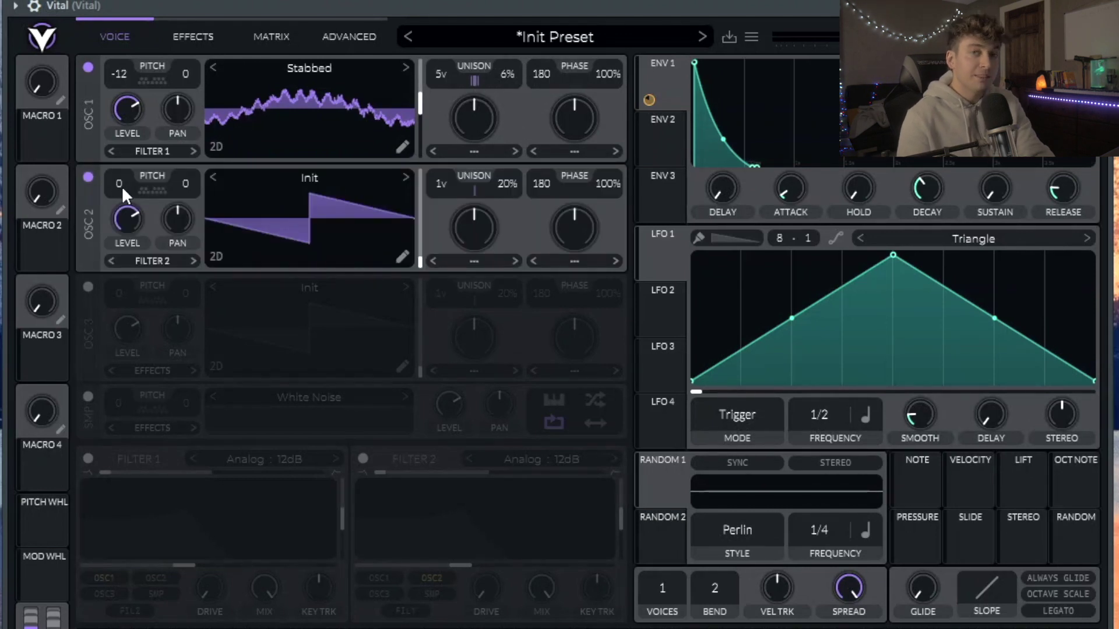
{"action": "left_click_drag", "start_coordinate": [121, 187], "coordinate": [130, 255]}
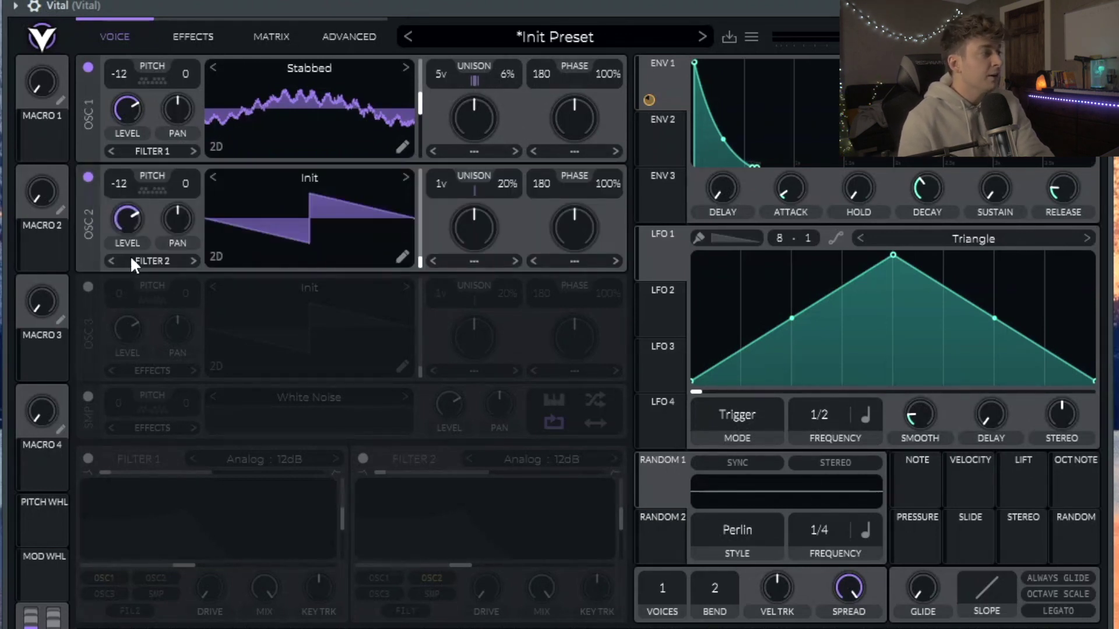
{"action": "left_click", "coordinate": [145, 258]}
{"action": "left_click", "coordinate": [155, 277]}
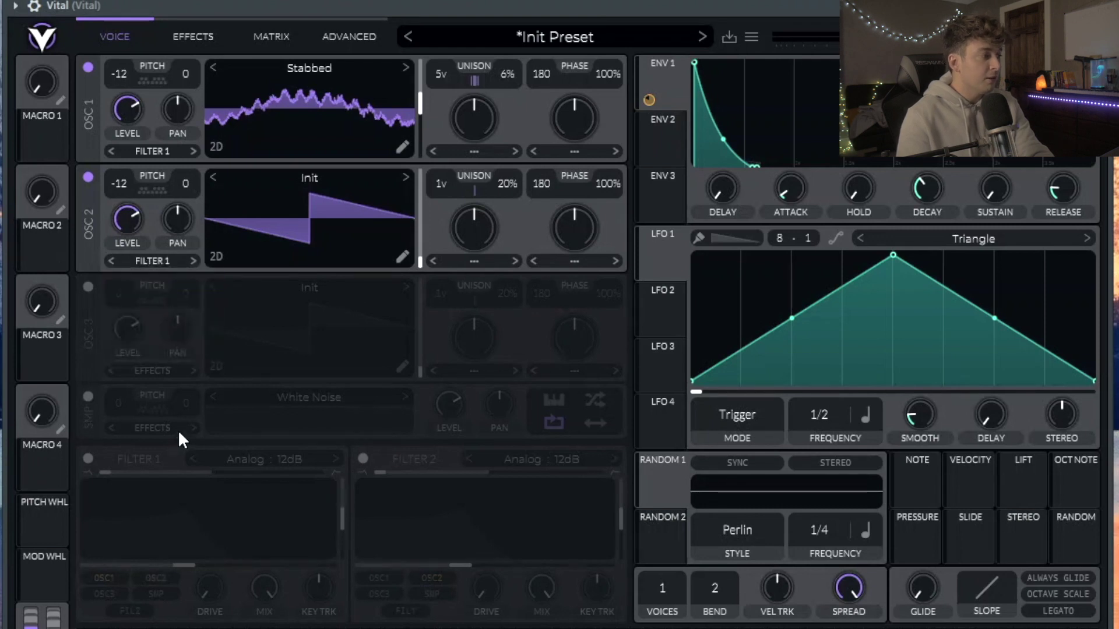
Enable the White Noise sampler with its level fully down, and set Filter 2 to an Analog 24dB high-pass with low resonance and raised cutoff.
{"action": "left_click", "coordinate": [365, 459]}
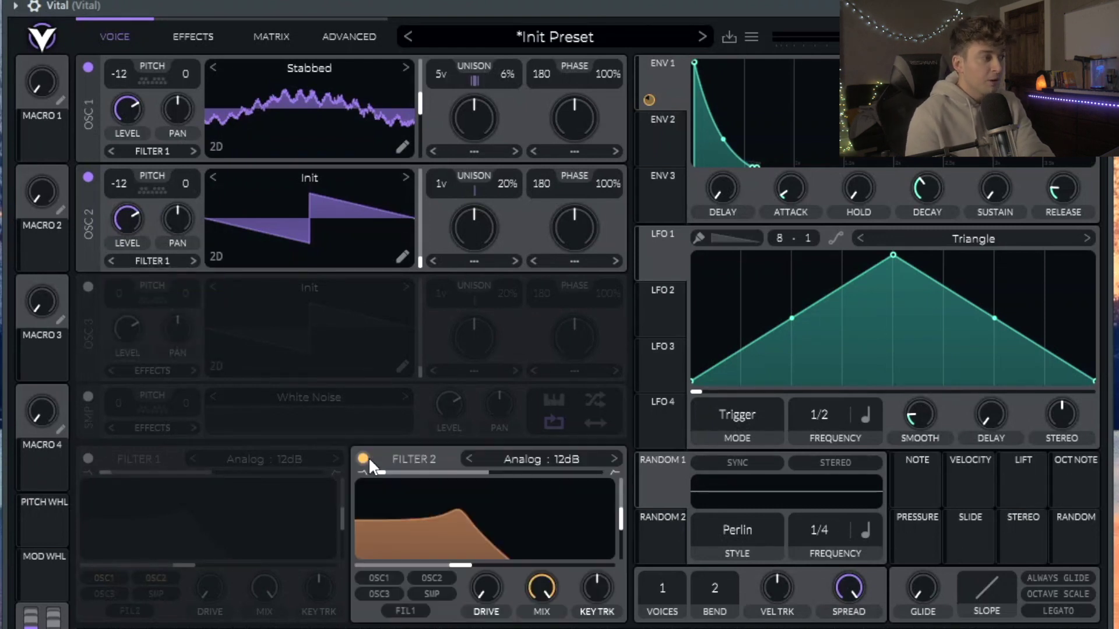
{"action": "left_click", "coordinate": [88, 396]}
{"action": "left_click_drag", "start_coordinate": [384, 471], "coordinate": [606, 471]}
{"action": "left_click_drag", "start_coordinate": [622, 520], "coordinate": [622, 604]}
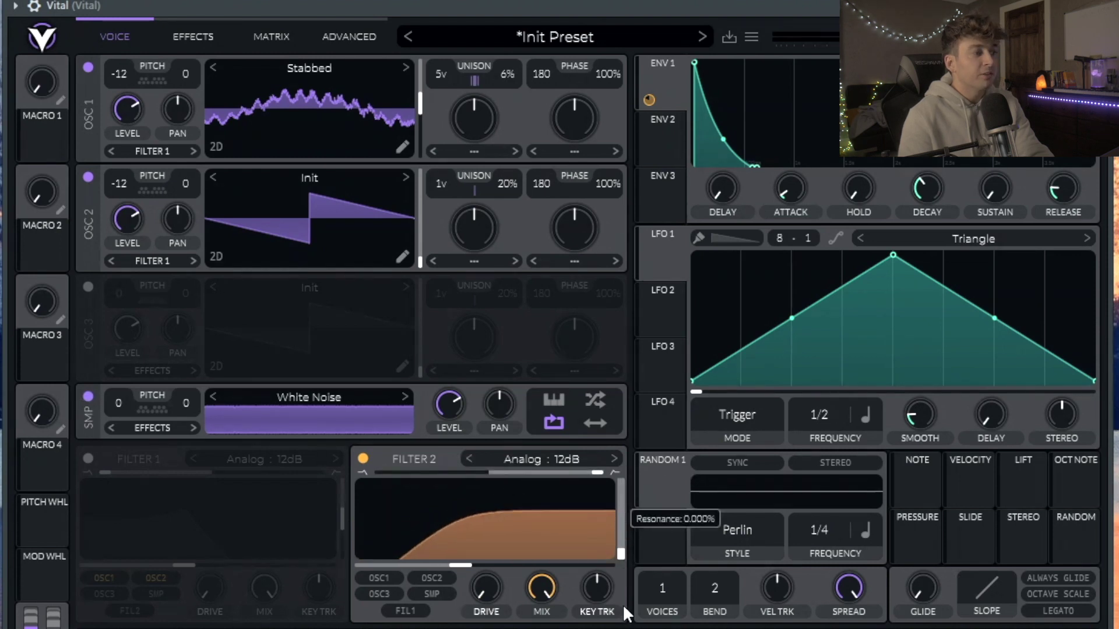
{"action": "left_click", "coordinate": [613, 459]}
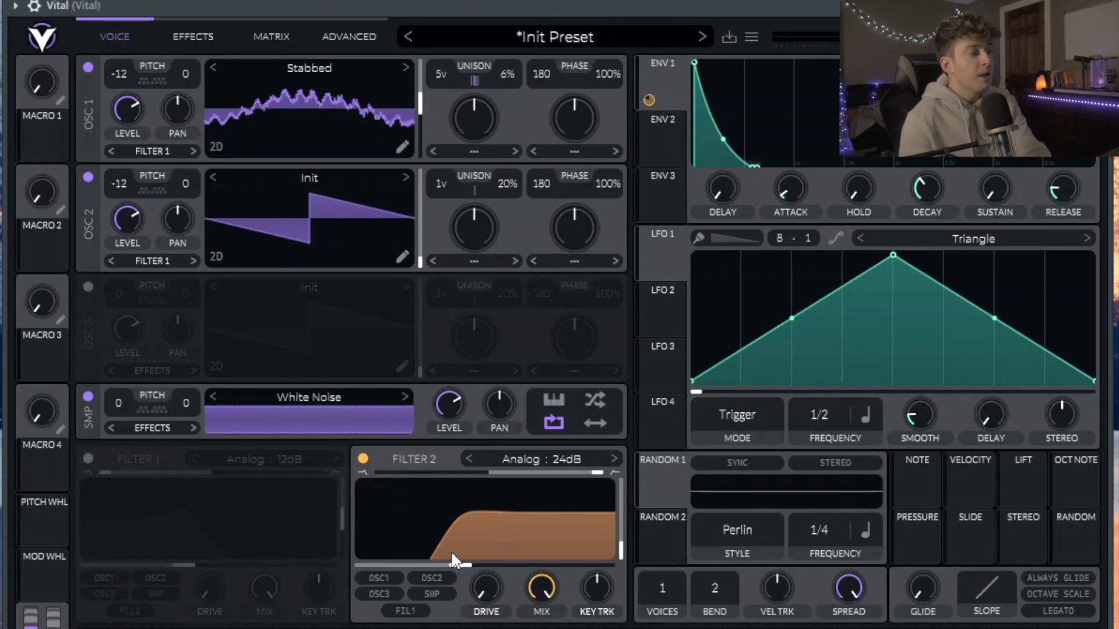
{"action": "left_click_drag", "start_coordinate": [465, 573], "coordinate": [565, 581]}
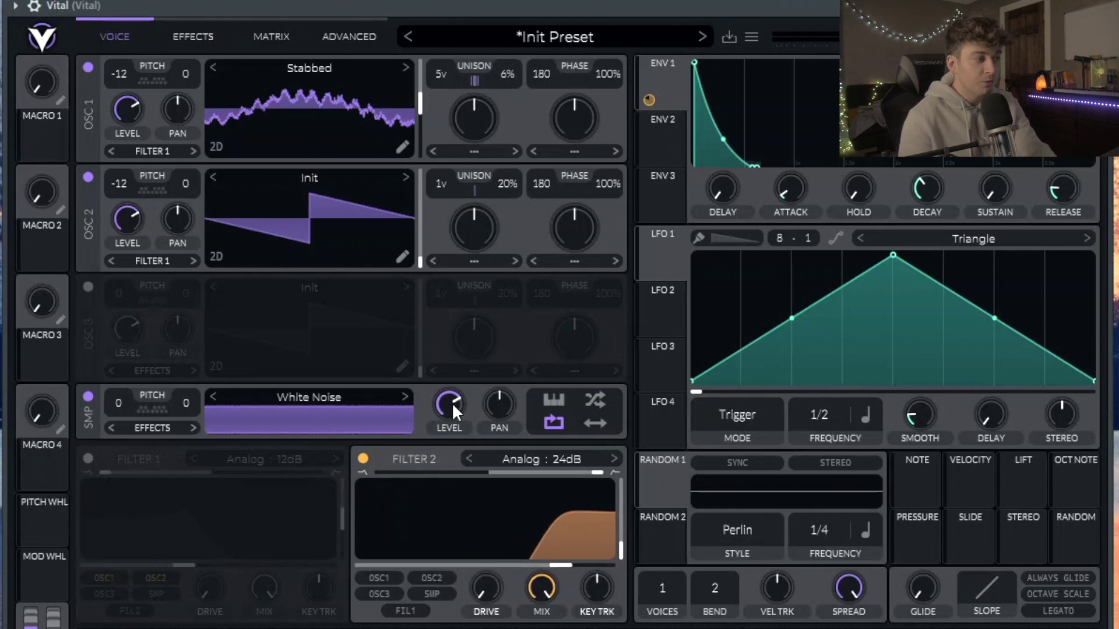
{"action": "left_click_drag", "start_coordinate": [452, 403], "coordinate": [452, 460]}
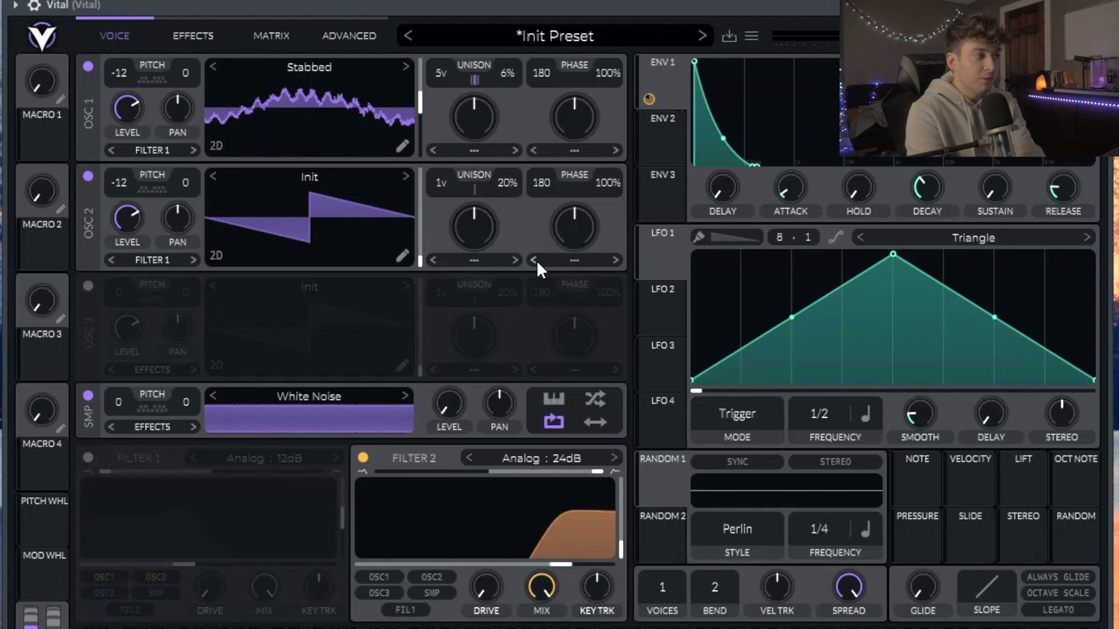
Set oscillator 2's phase distortion to FM Osc 1, raise the FM amount, and modulate it slightly with Envelope 1.
{"action": "left_click", "coordinate": [570, 261]}
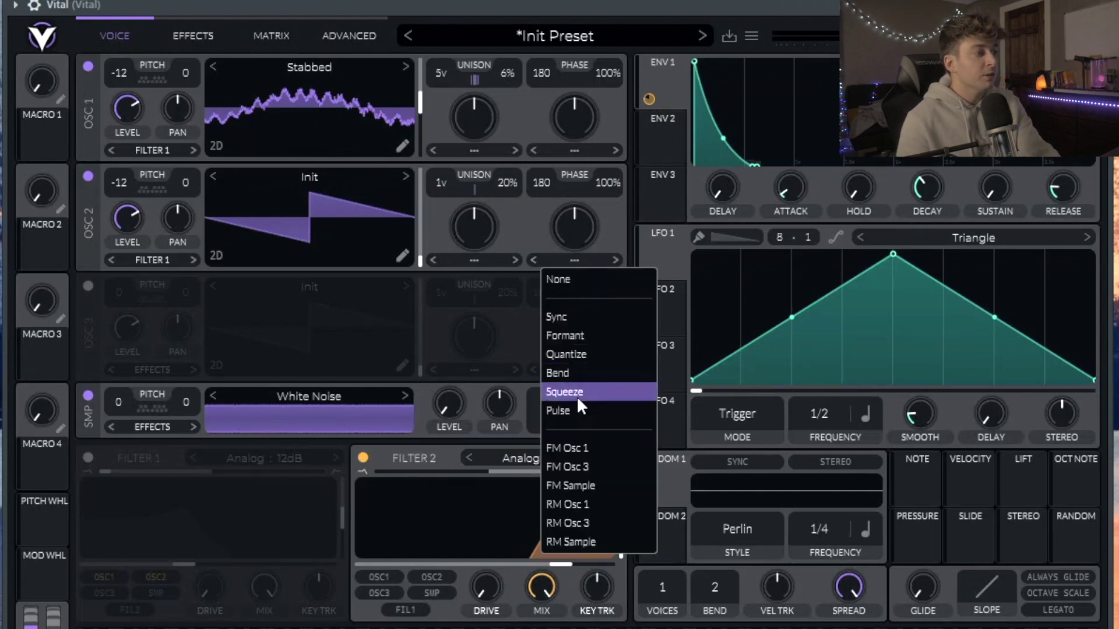
{"action": "left_click", "coordinate": [583, 449]}
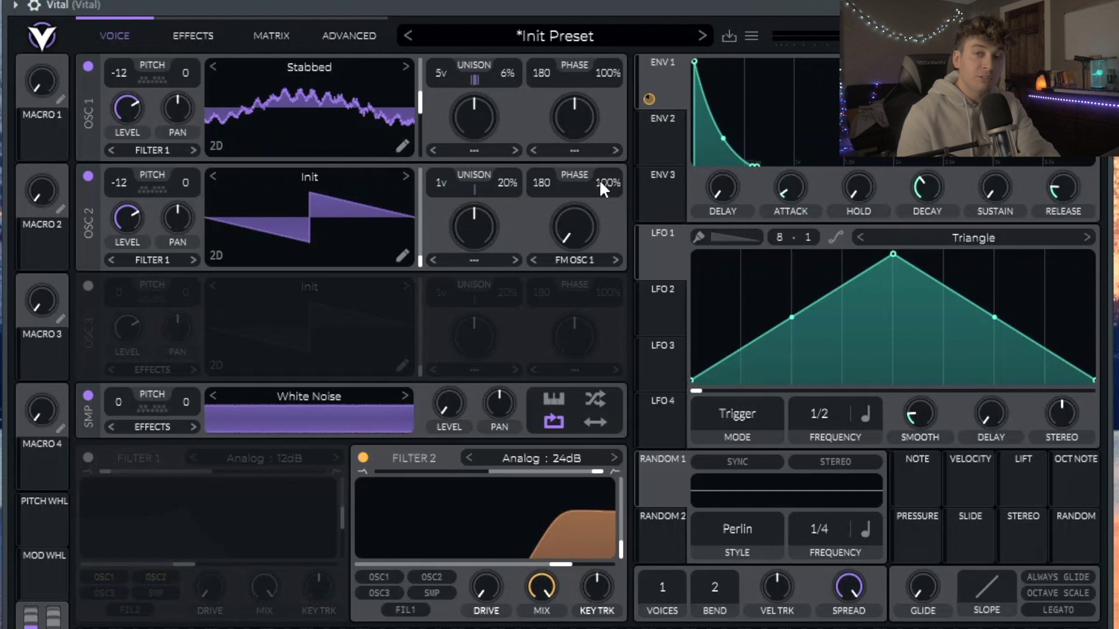
{"action": "left_click_drag", "start_coordinate": [556, 241], "coordinate": [567, 142]}
{"action": "left_click_drag", "start_coordinate": [648, 99], "coordinate": [580, 229]}
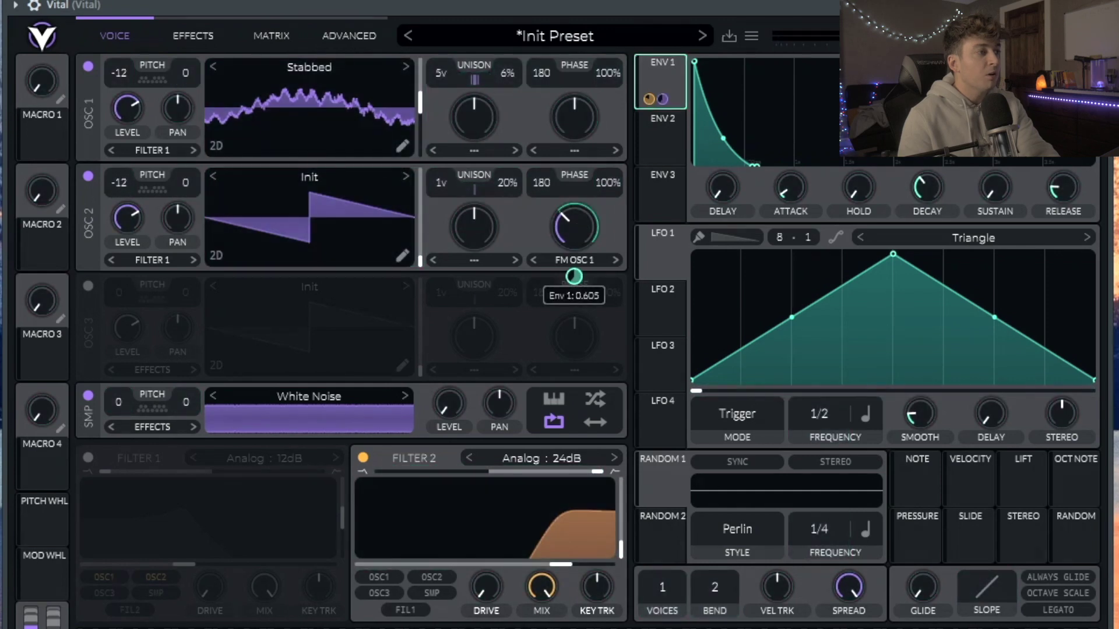
{"action": "left_click_drag", "start_coordinate": [574, 276], "coordinate": [574, 276]}
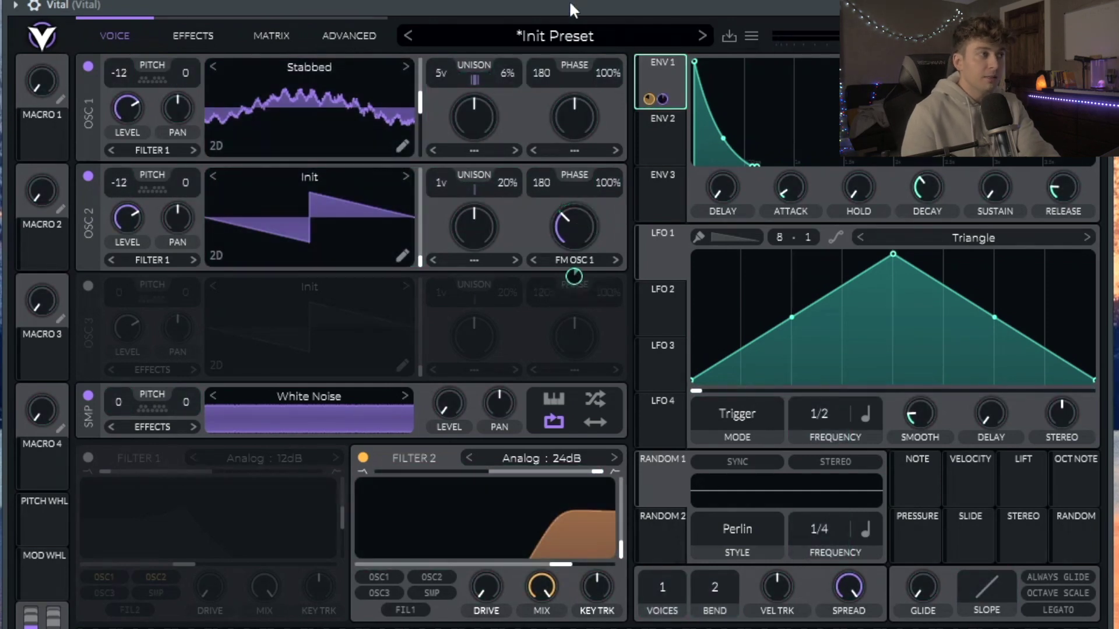
Play the patch while switching oscillator 2's phase distortion to None and back to FM Osc 1 to compare the sound.
{"action": "key", "text": "space"}
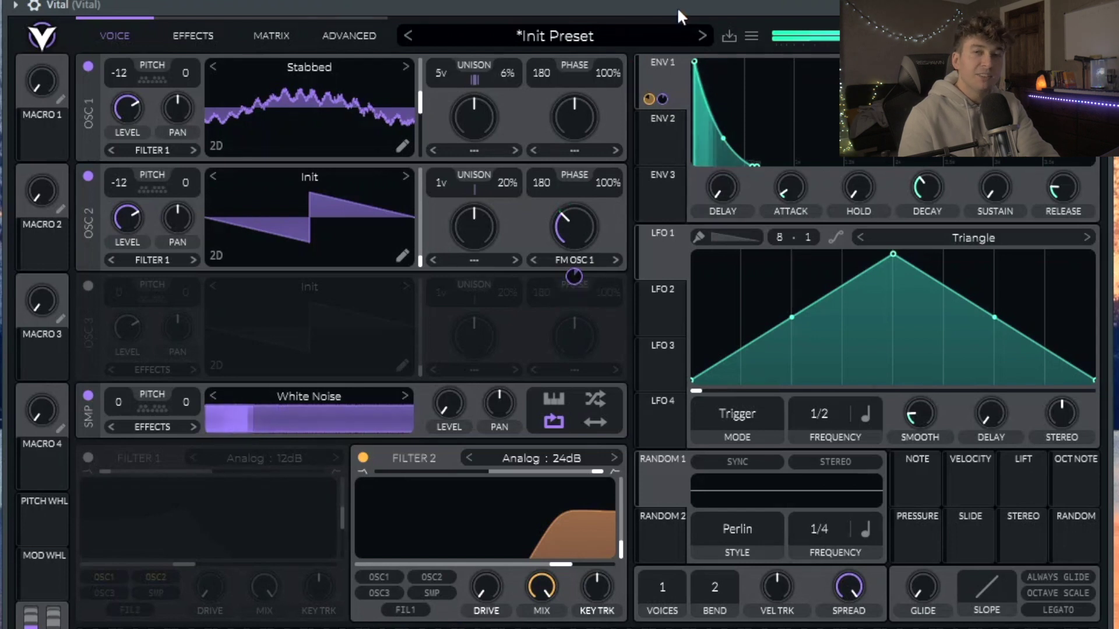
{"action": "right_click", "coordinate": [574, 278]}
{"action": "left_click", "coordinate": [583, 260]}
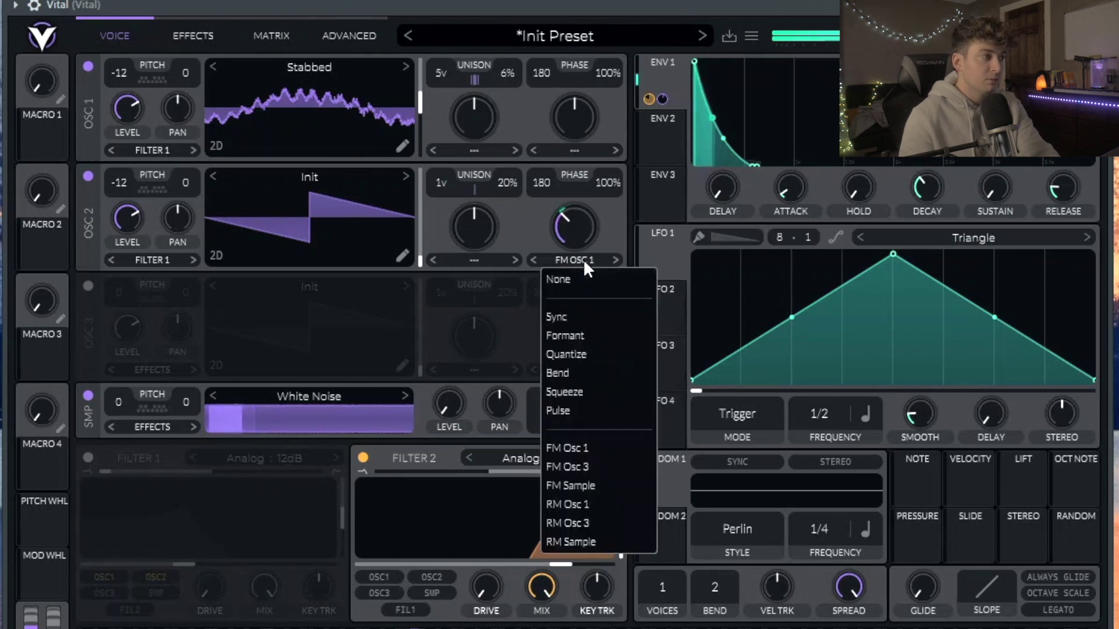
{"action": "left_click", "coordinate": [589, 278]}
{"action": "left_click", "coordinate": [585, 261]}
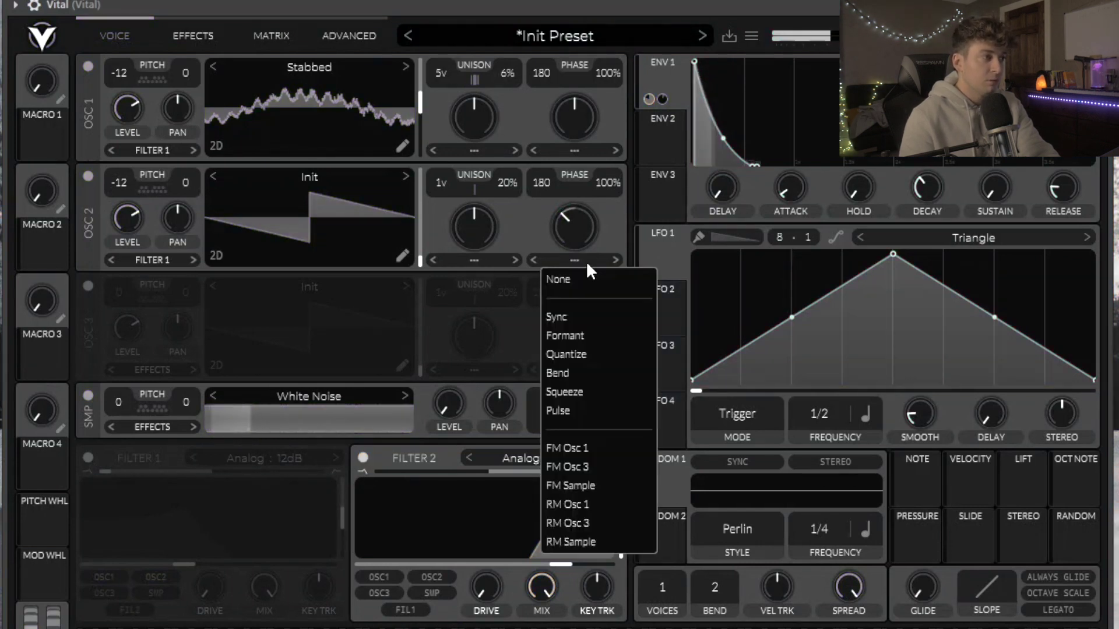
{"action": "left_click", "coordinate": [599, 449]}
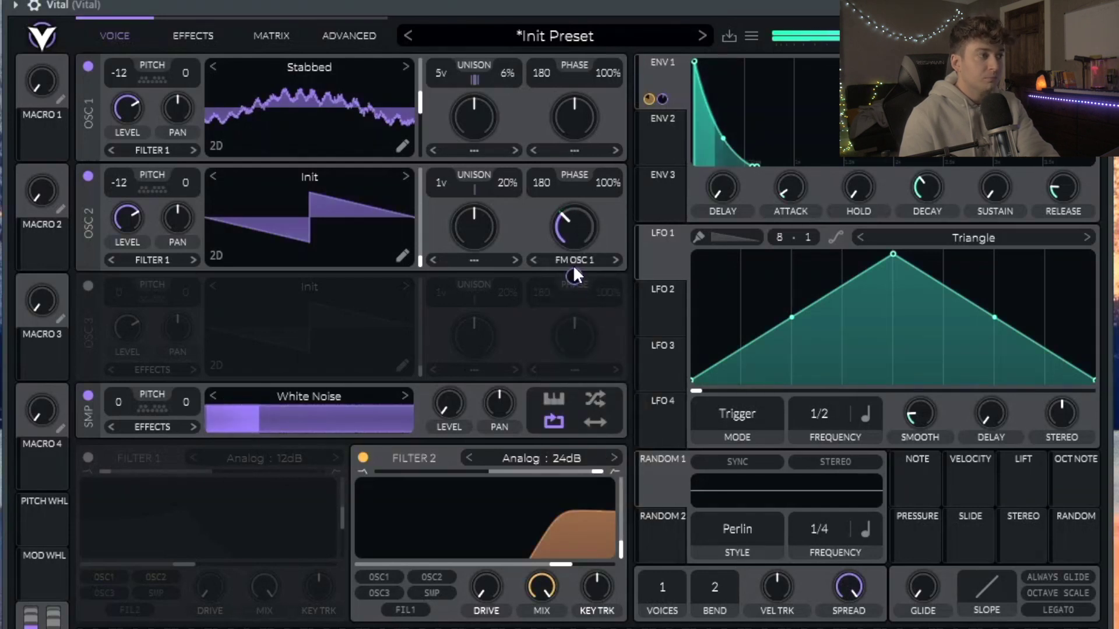
Enable the Distortion effect and reorder the effects chain so Distortion comes first and the Filter sits higher up.
{"action": "left_click", "coordinate": [196, 34]}
{"action": "left_click_drag", "start_coordinate": [114, 398], "coordinate": [138, 149]}
{"action": "left_click", "coordinate": [90, 324]}
{"action": "left_click_drag", "start_coordinate": [93, 329], "coordinate": [119, 87]}
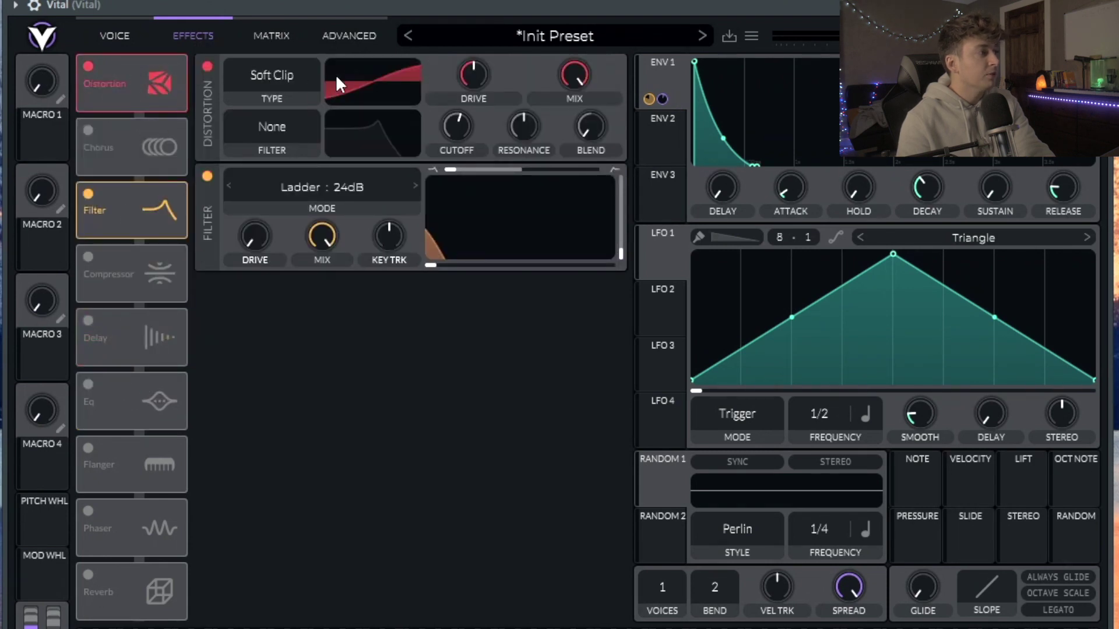
Change the Distortion effect's type to Sine Fold and raise its drive.
{"action": "left_click", "coordinate": [274, 99]}
{"action": "left_click", "coordinate": [284, 175]}
{"action": "left_click_drag", "start_coordinate": [457, 90], "coordinate": [471, 32]}
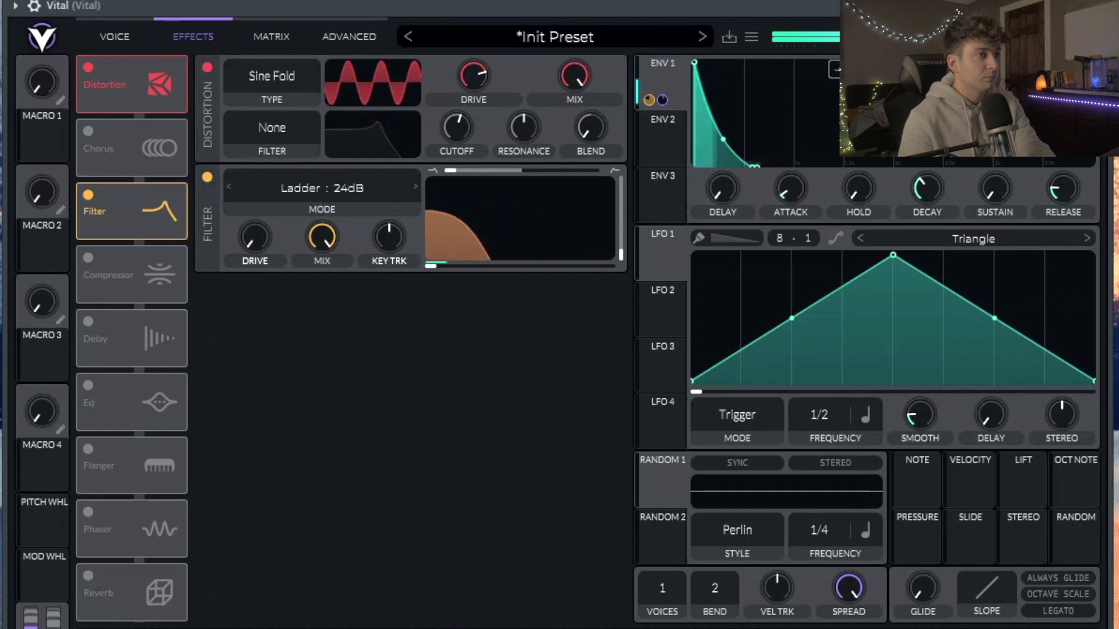
Enable the EQ effect, place it ahead of Delay, and lower its high-pass low band's cutoff to about 17 semitones.
{"action": "left_click", "coordinate": [107, 396]}
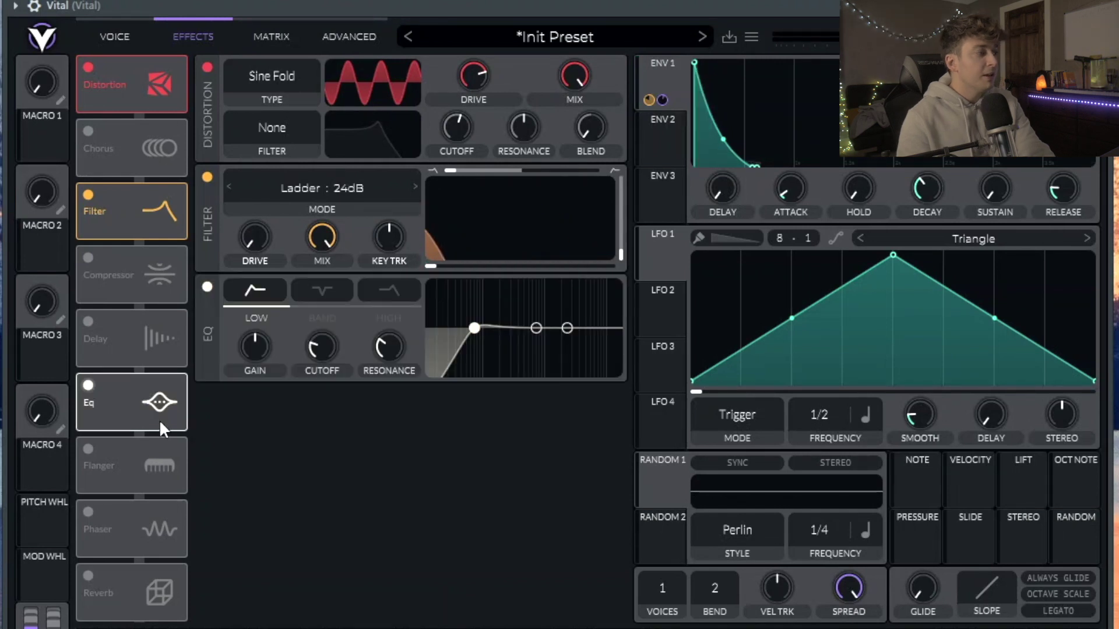
{"action": "left_click_drag", "start_coordinate": [140, 402], "coordinate": [145, 332]}
{"action": "mouse_move", "coordinate": [457, 335]}
{"action": "left_mouse_down"}
{"action": "mouse_move", "coordinate": [432, 328]}
{"action": "mouse_move", "coordinate": [449, 330]}
{"action": "left_mouse_up"}
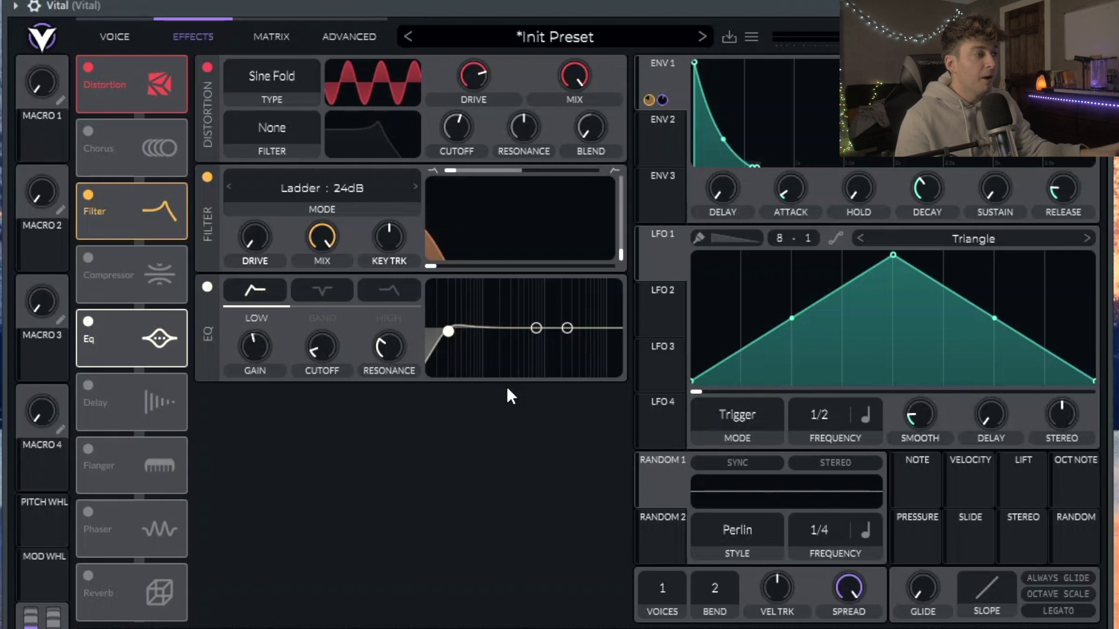
{"action": "left_click_drag", "start_coordinate": [450, 332], "coordinate": [440, 336]}
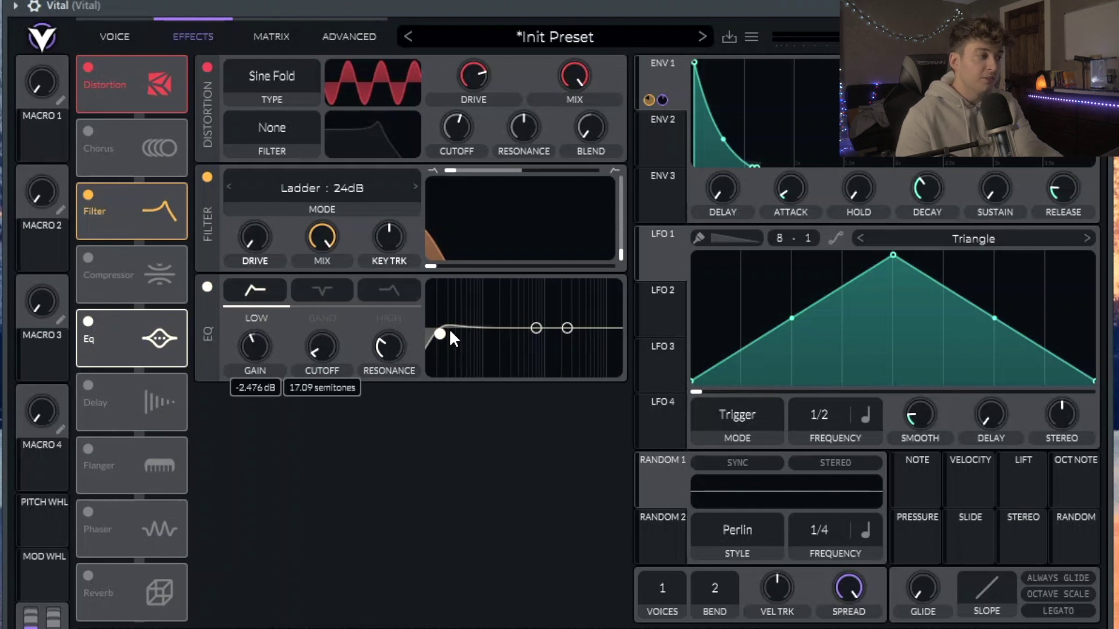
Cut the low mids with the EQ's middle band and reduce its resonance to widen the dip.
{"action": "left_click_drag", "start_coordinate": [536, 328], "coordinate": [478, 341]}
{"action": "scroll", "coordinate": [474, 350], "scroll_direction": "down", "scroll_amount": 3}
{"action": "scroll", "coordinate": [473, 349], "scroll_direction": "down", "scroll_amount": 2}
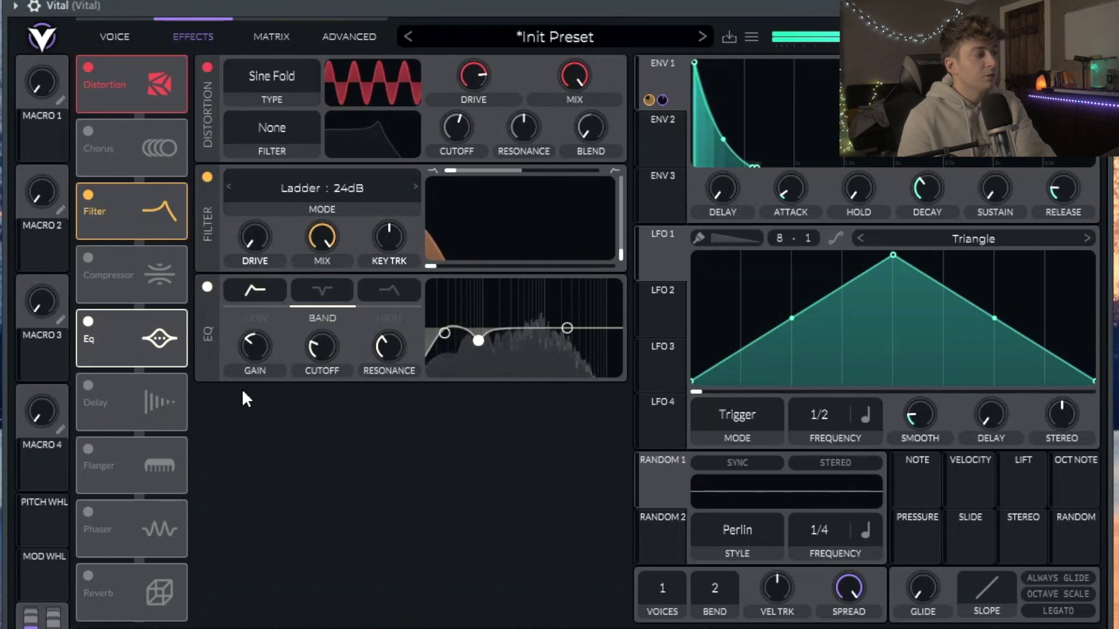
Add some drive to the Filter effect and enable the Multiband Compressor with a shorter attack and slightly longer release.
{"action": "left_click_drag", "start_coordinate": [253, 229], "coordinate": [261, 217]}
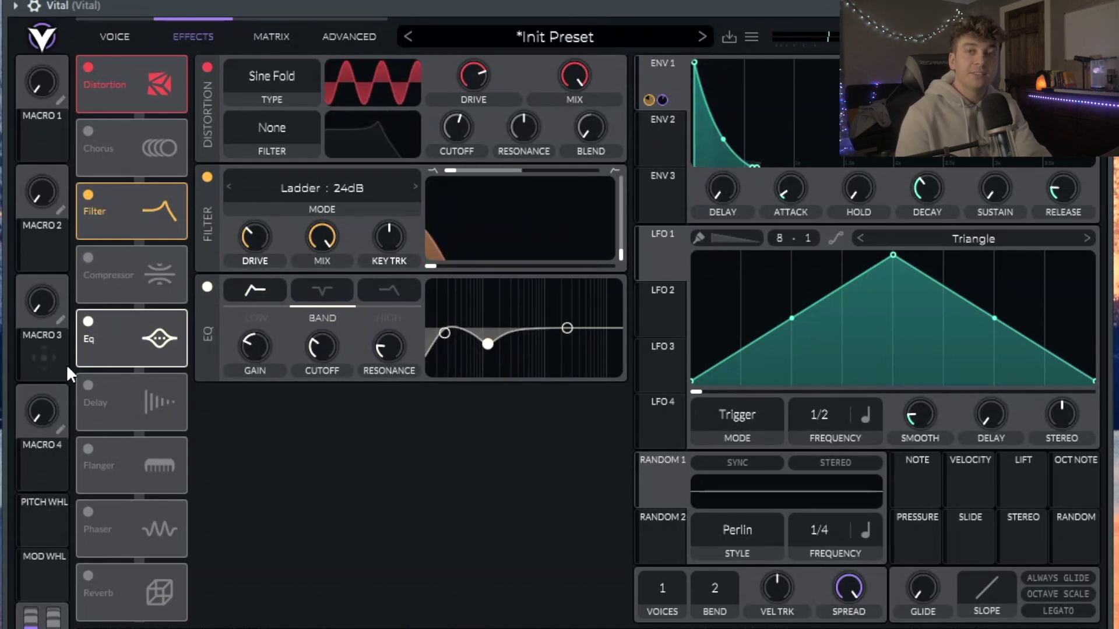
{"action": "left_click", "coordinate": [88, 258]}
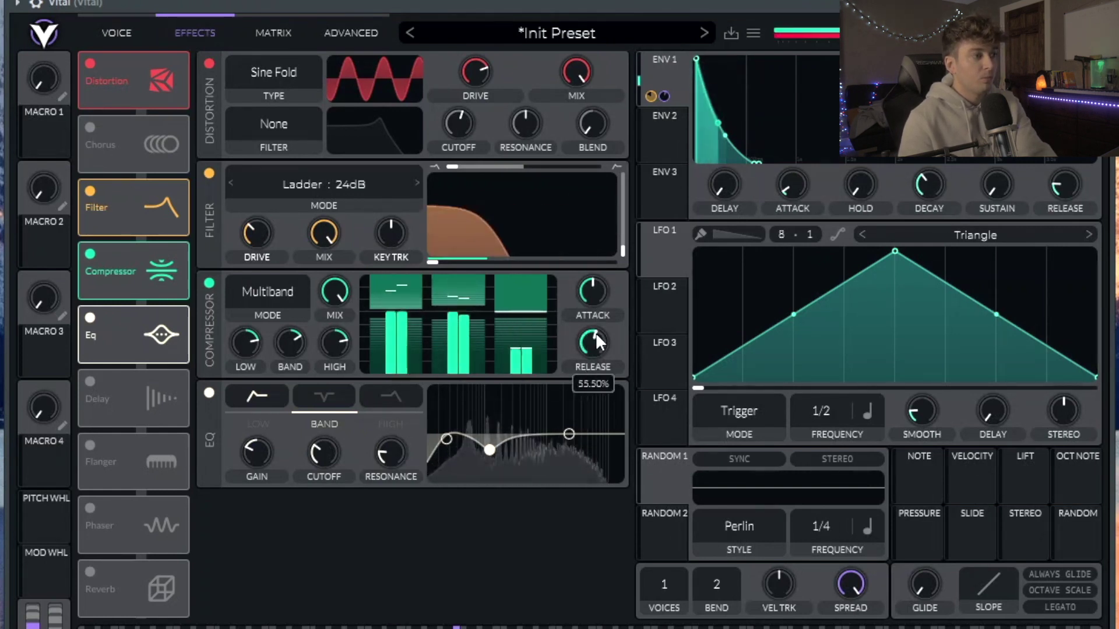
{"action": "left_click_drag", "start_coordinate": [593, 298], "coordinate": [586, 324]}
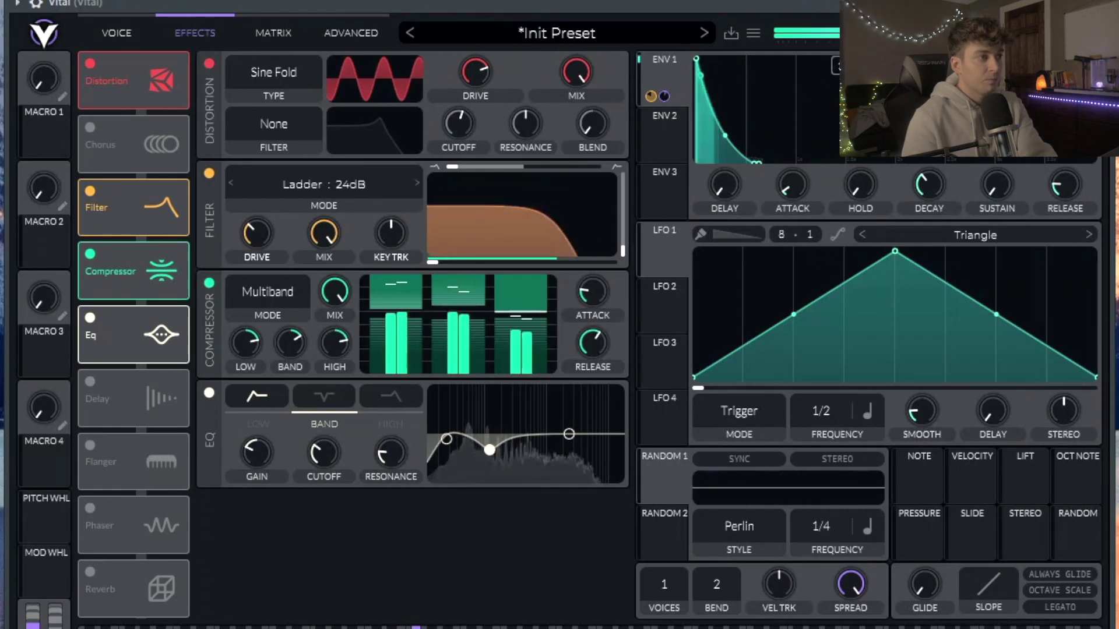
Give Envelope 2 a very short decay, zero sustain and 0.001 s release, and assign it to the White Noise sampler's level.
{"action": "left_click", "coordinate": [127, 38]}
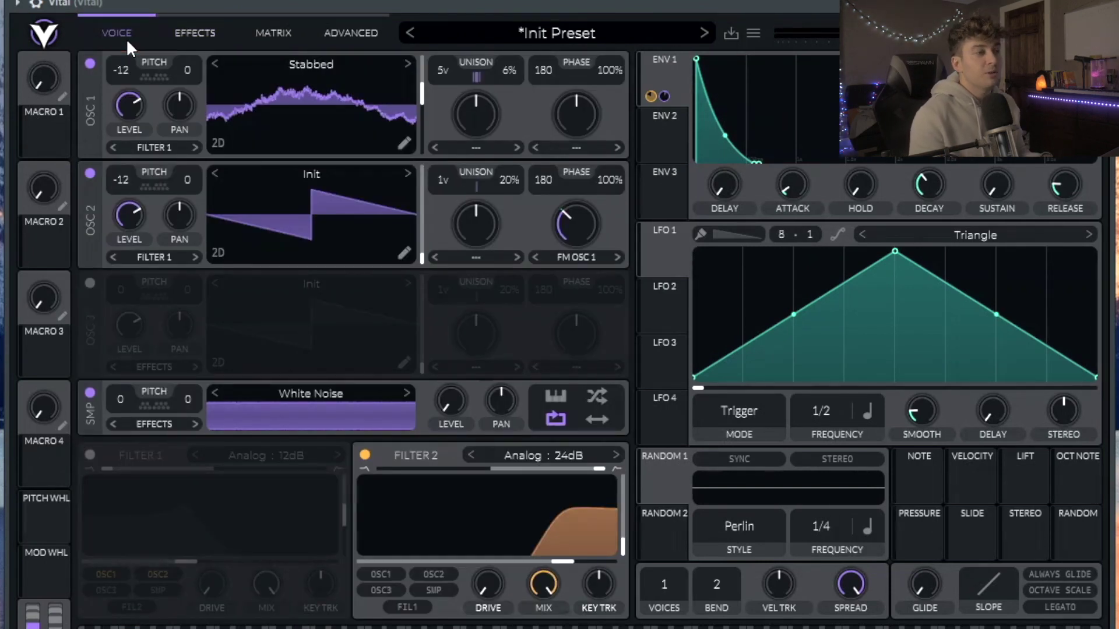
{"action": "mouse_move", "coordinate": [756, 162]}
{"action": "left_mouse_down"}
{"action": "mouse_move", "coordinate": [799, 58]}
{"action": "mouse_move", "coordinate": [764, 163]}
{"action": "left_mouse_up"}
{"action": "left_click_drag", "start_coordinate": [932, 181], "coordinate": [905, 198]}
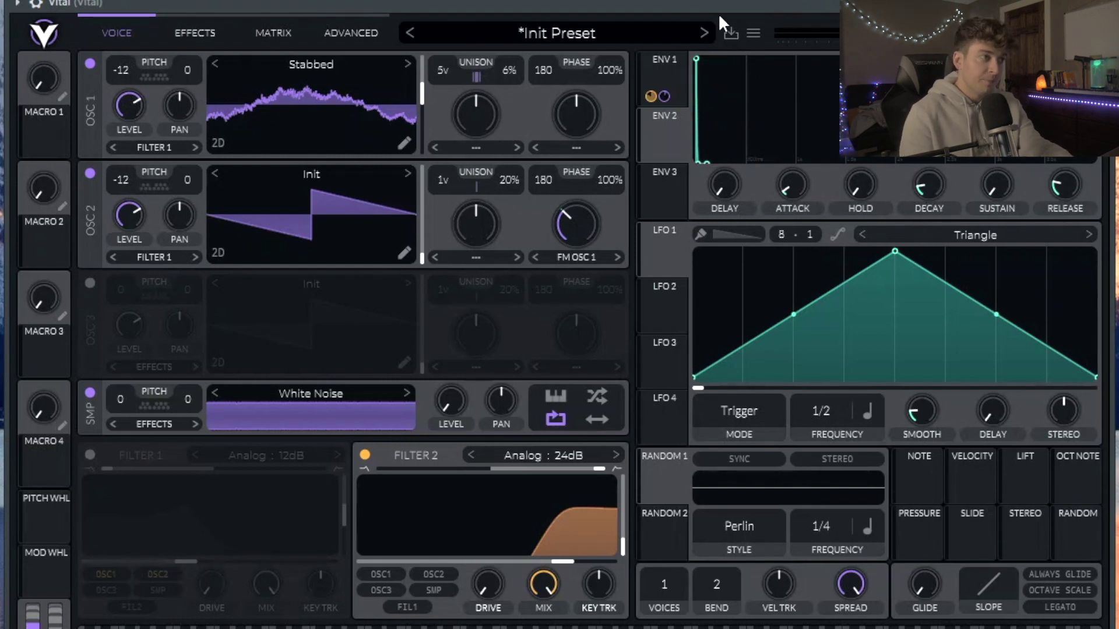
{"action": "mouse_move", "coordinate": [1070, 209]}
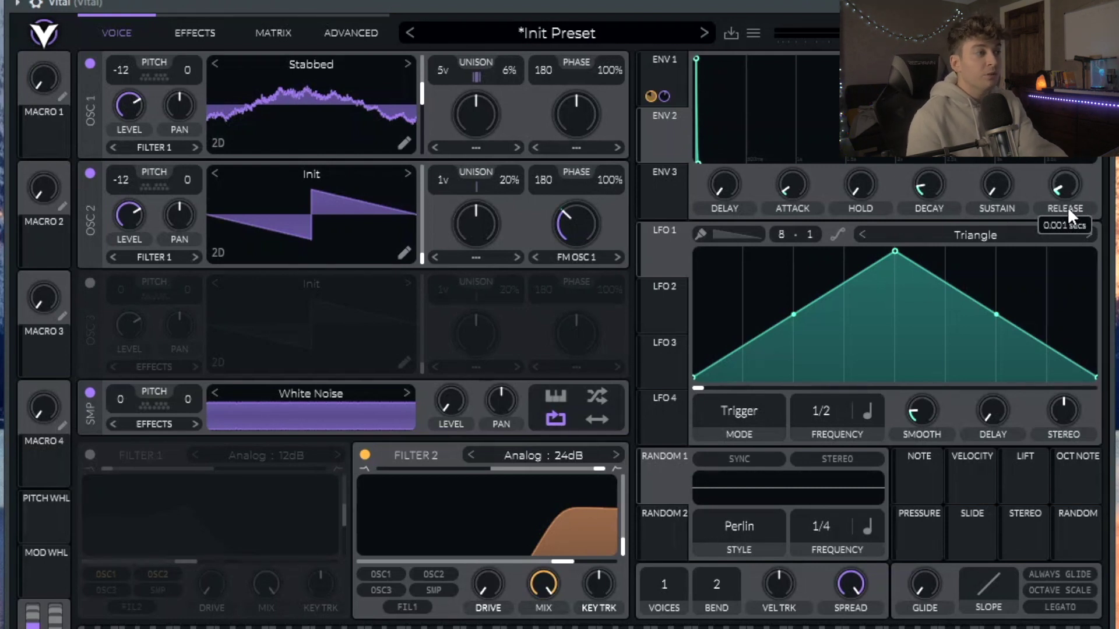
{"action": "left_click_drag", "start_coordinate": [669, 131], "coordinate": [450, 441]}
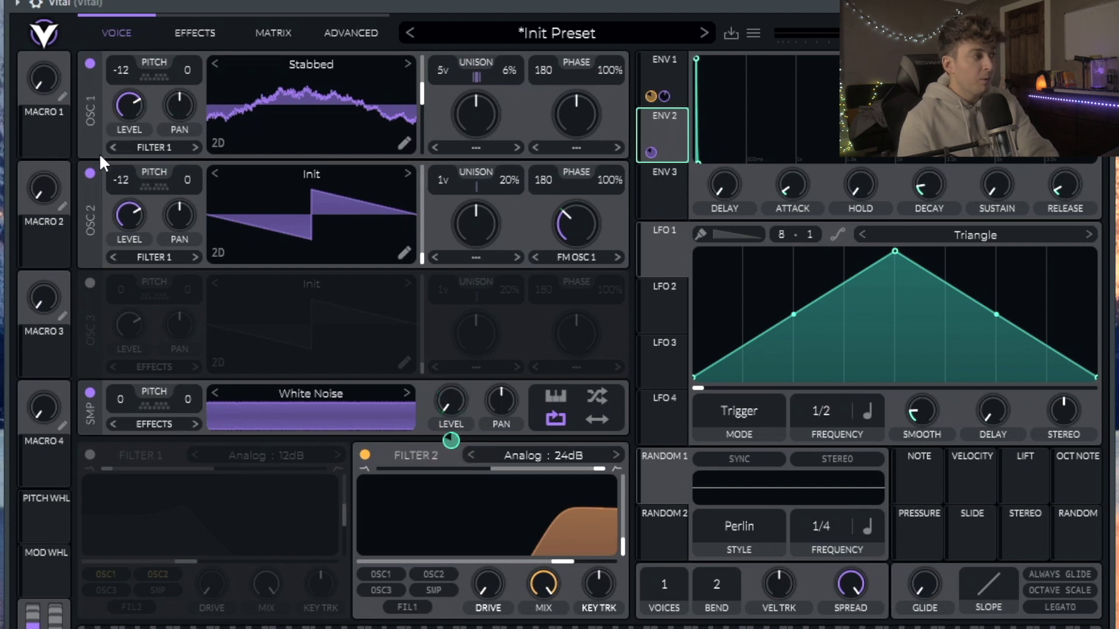
Disable oscillators 1 and 2 to audition the noise on its own and inspect Filter 2's cutoff.
{"action": "left_click", "coordinate": [90, 173]}
{"action": "left_click", "coordinate": [90, 63]}
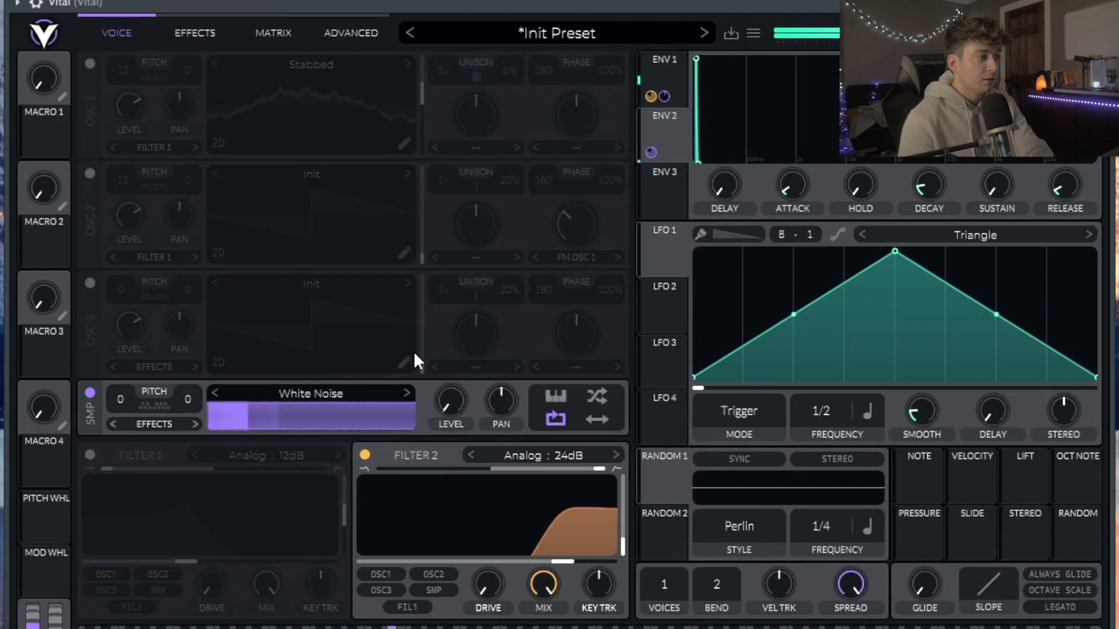
{"action": "mouse_move", "coordinate": [572, 566]}
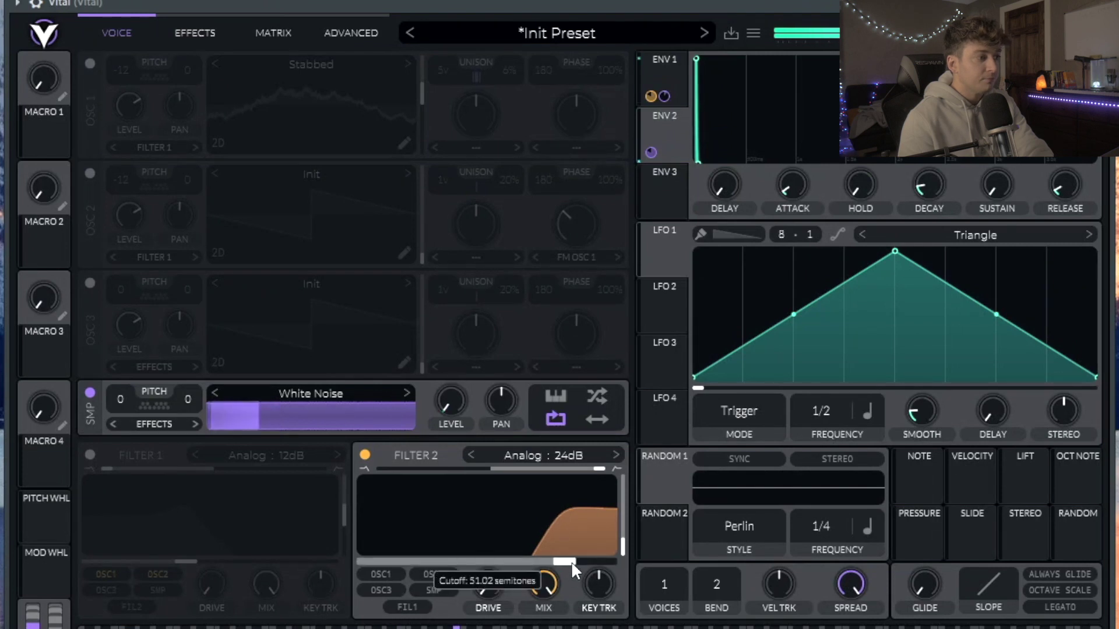
Modulate the global voice transpose with Envelope 2 and assign Macro 1 to control that modulation's amount.
{"action": "left_click", "coordinate": [339, 37]}
{"action": "left_click_drag", "start_coordinate": [662, 127], "coordinate": [167, 620]}
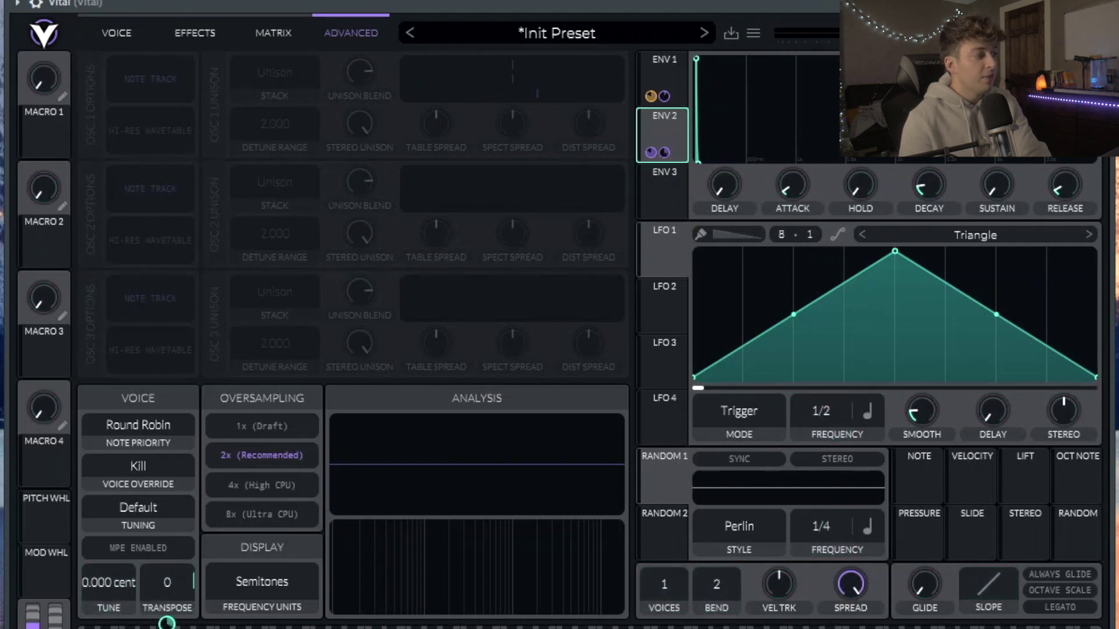
{"action": "left_click_drag", "start_coordinate": [43, 125], "coordinate": [152, 613]}
Turn oscillators 1 and 2 back on and raise Macro 1.
{"action": "left_click", "coordinate": [137, 20]}
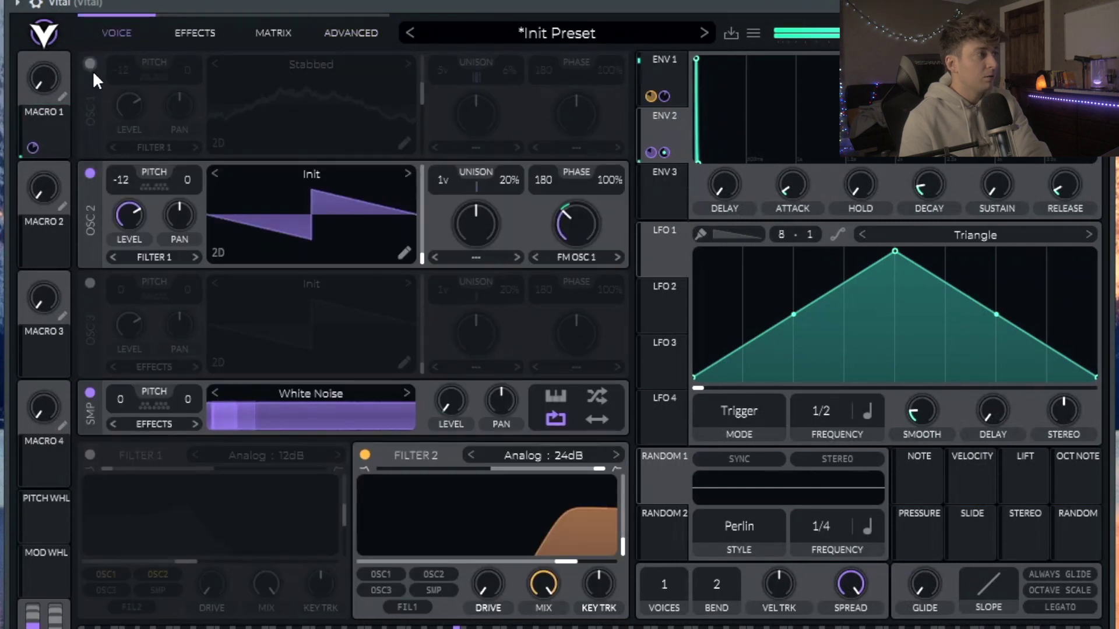
{"action": "left_click_drag", "start_coordinate": [53, 102], "coordinate": [53, 58]}
Set oscillator 1's stereo unison to zero and modulate it with Macro 2 at full amount.
{"action": "left_click", "coordinate": [364, 8]}
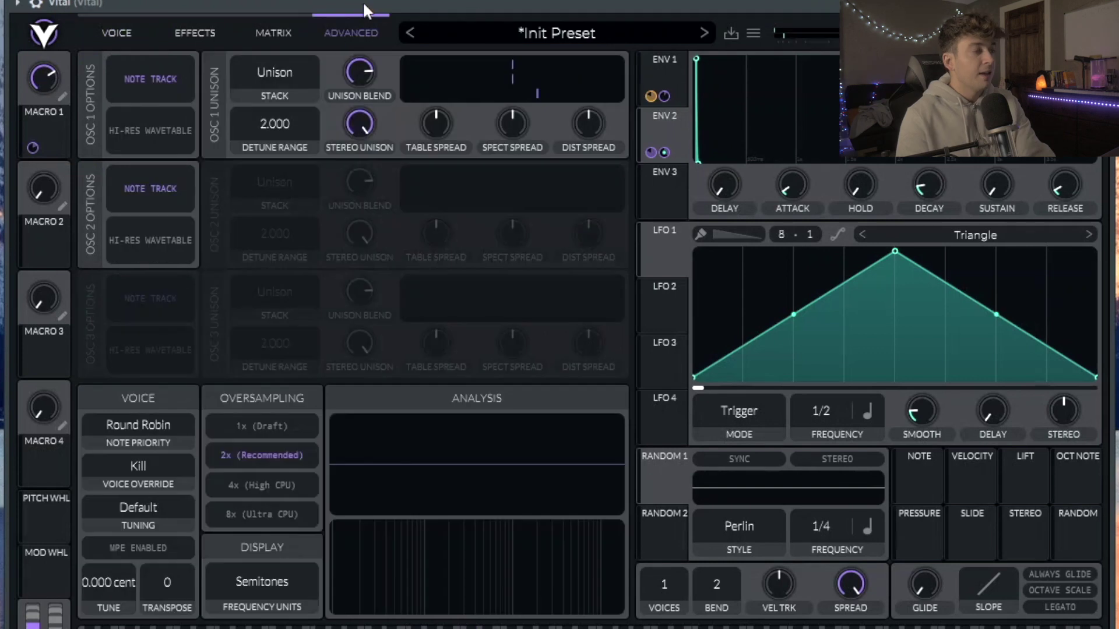
{"action": "mouse_move", "coordinate": [355, 130]}
{"action": "left_click_drag", "start_coordinate": [355, 130], "coordinate": [296, 343]}
{"action": "left_click_drag", "start_coordinate": [45, 240], "coordinate": [377, 134]}
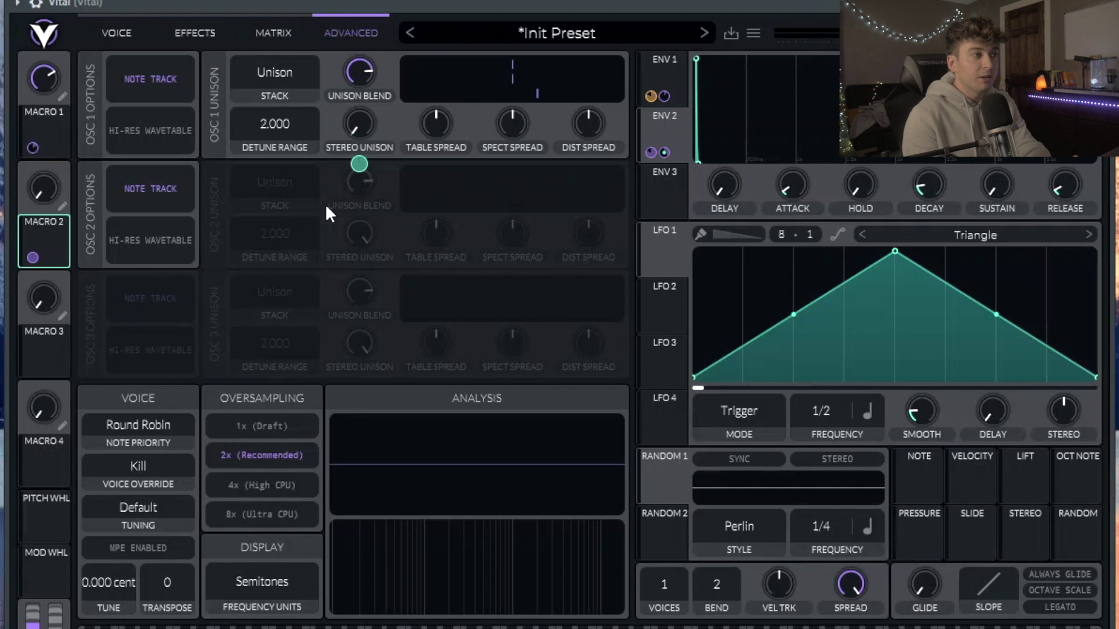
{"action": "left_click", "coordinate": [580, 2]}
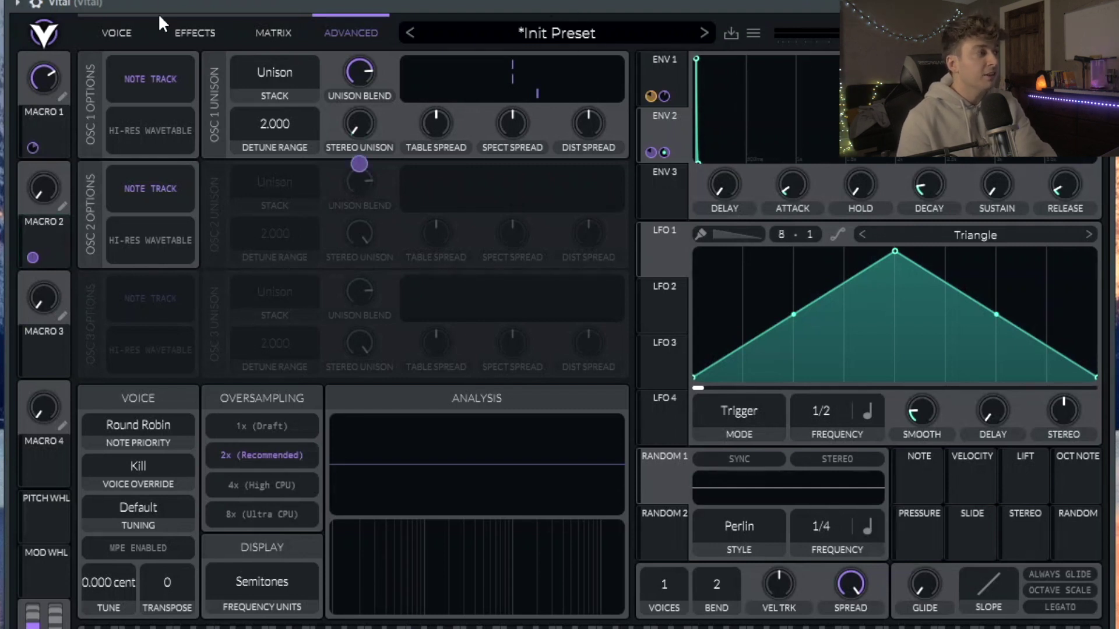
Rename Macro 2 as WIDE and raise its knob to roughly halfway.
{"action": "key", "text": "space"}
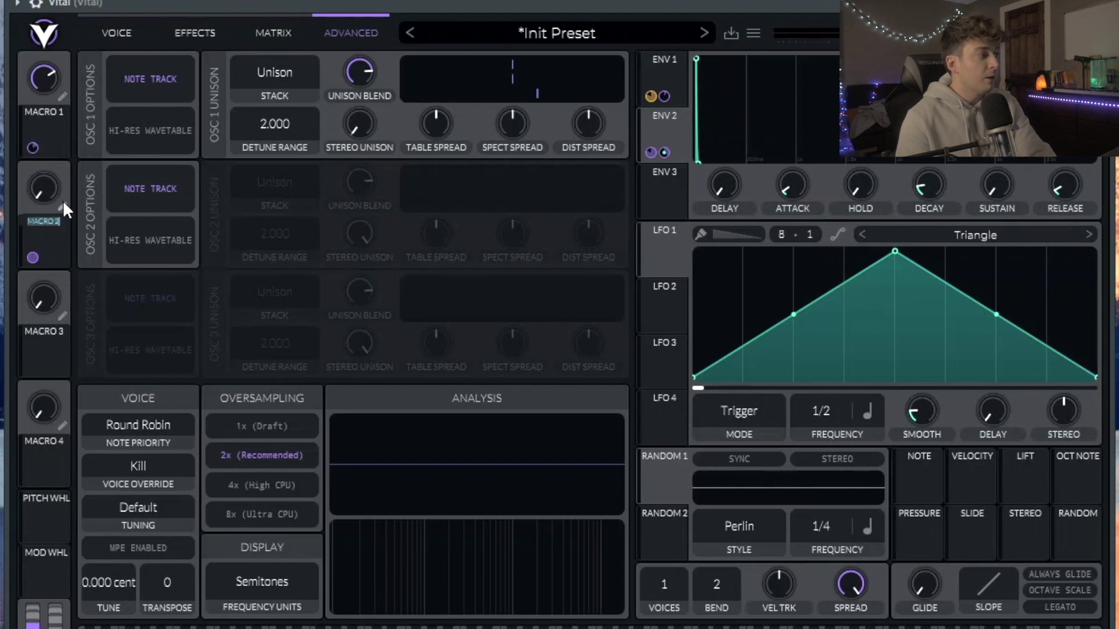
{"action": "type", "text": "e"}
{"action": "key", "text": "Return"}
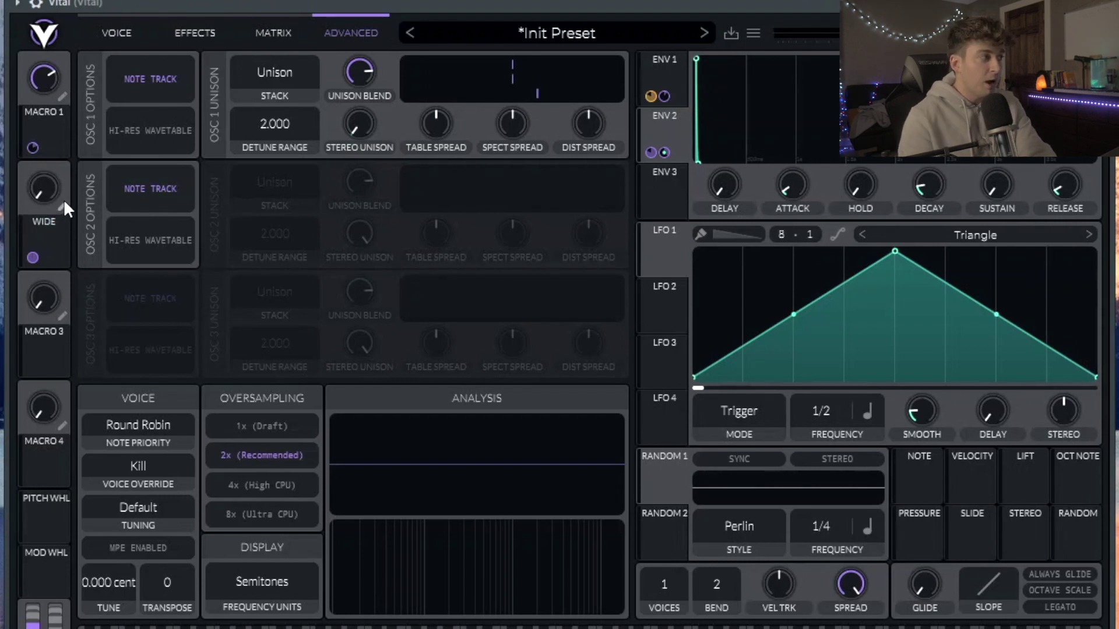
{"action": "left_click", "coordinate": [145, 28]}
{"action": "left_click_drag", "start_coordinate": [49, 182], "coordinate": [59, 142]}
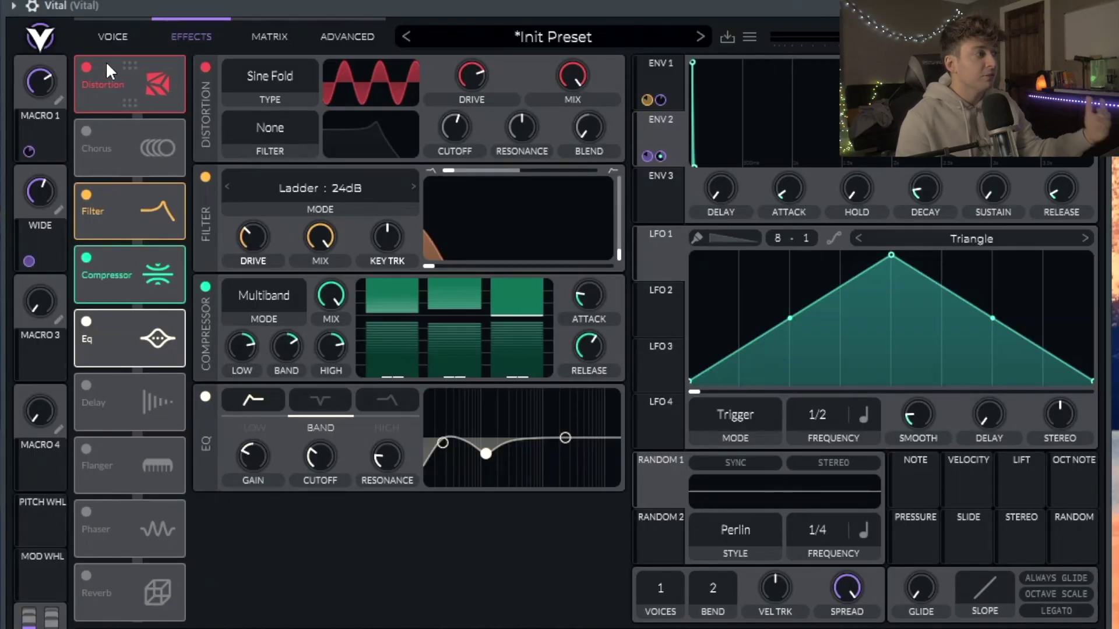
Bypass the Filter and Distortion effects and re-enable both to compare the patch with and without them.
{"action": "left_click", "coordinate": [90, 195]}
{"action": "left_click", "coordinate": [86, 67]}
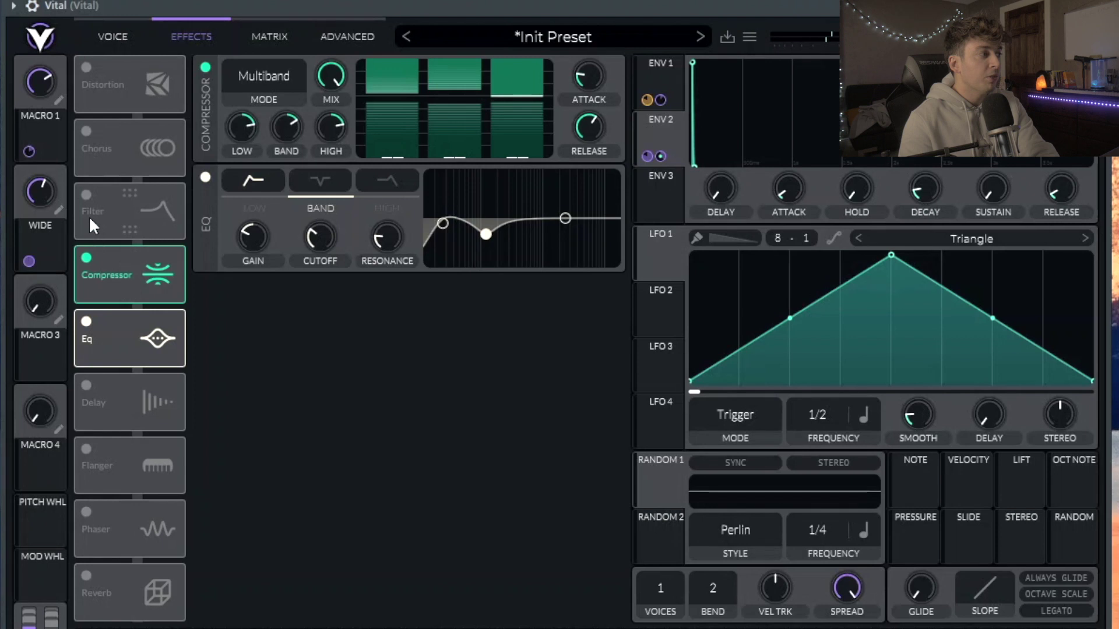
{"action": "left_click", "coordinate": [87, 195]}
{"action": "left_click", "coordinate": [86, 70]}
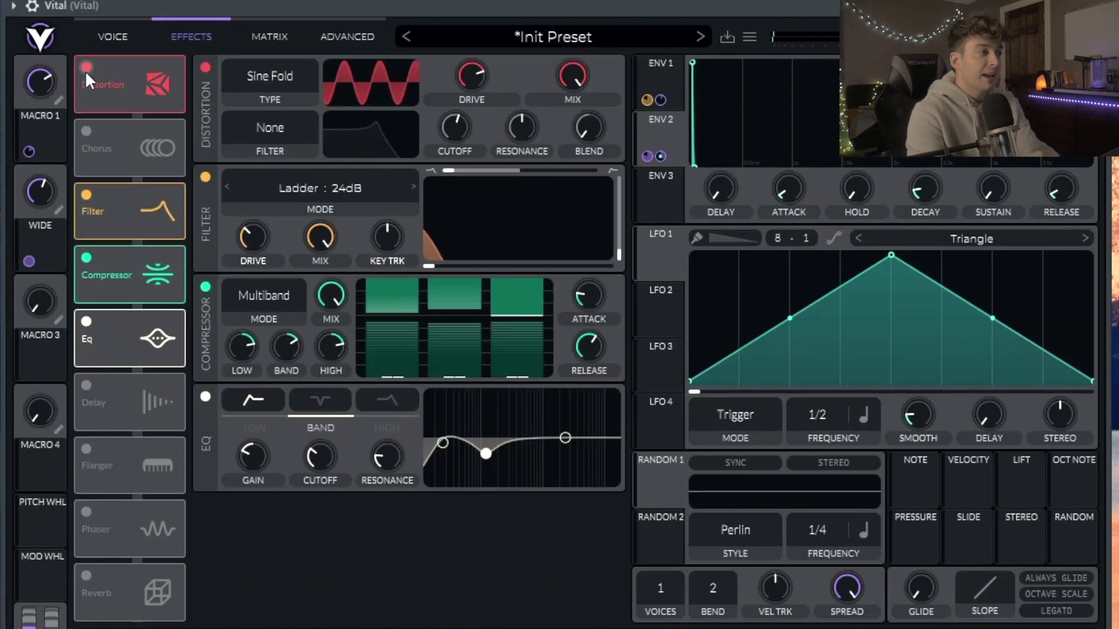